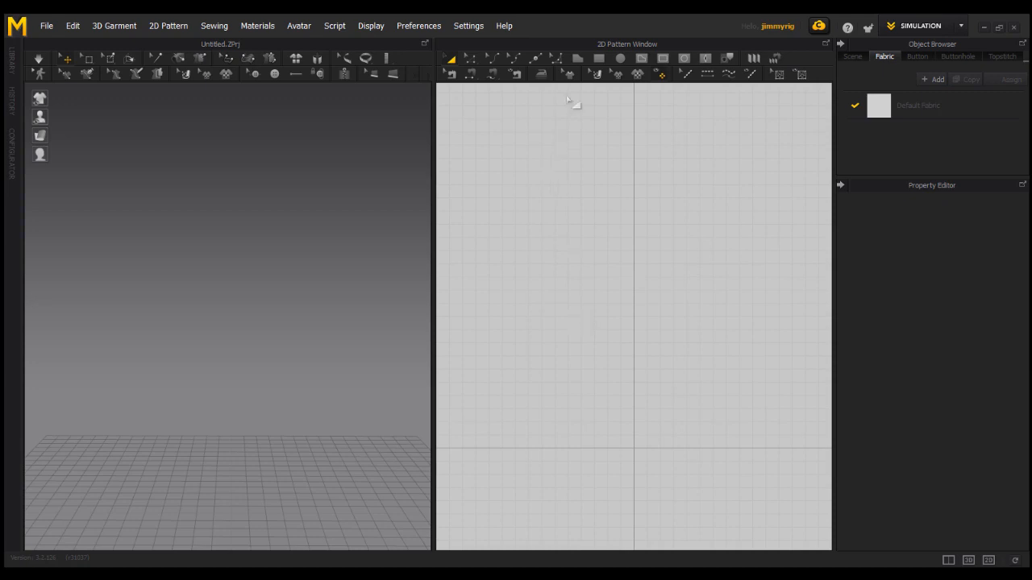
# - Create a 630 × 400 mm rectangular panel with the Rectangle tool
pyautogui.click(600, 60)
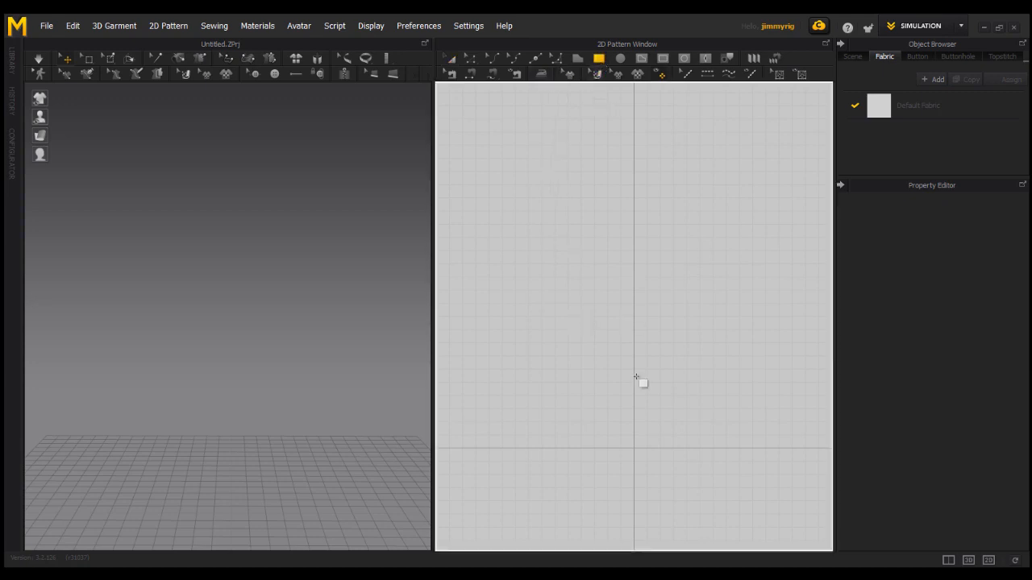
pyautogui.click(601, 305)
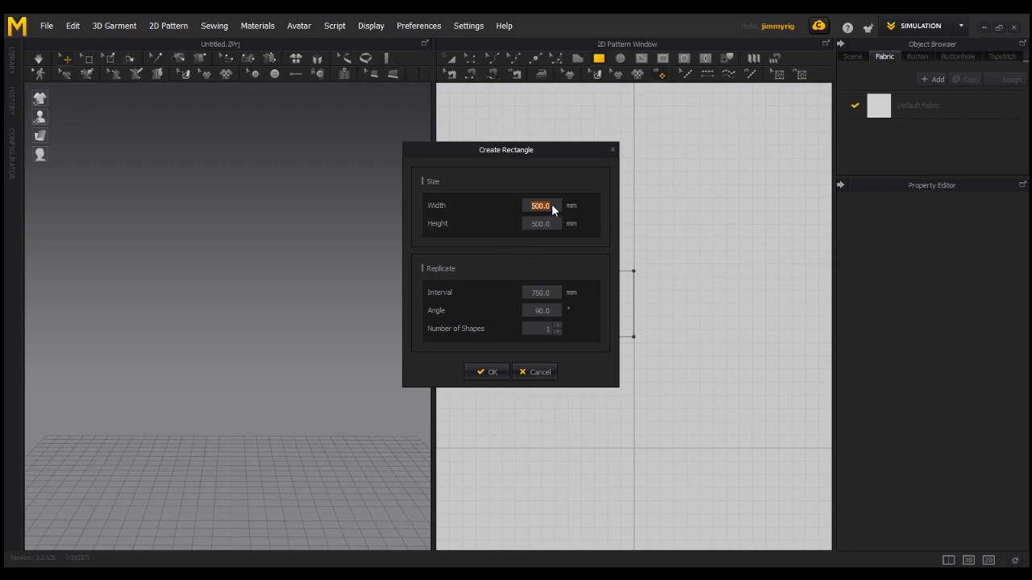
pyautogui.write('630')
pyautogui.doubleClick(545, 223)
pyautogui.write('400')
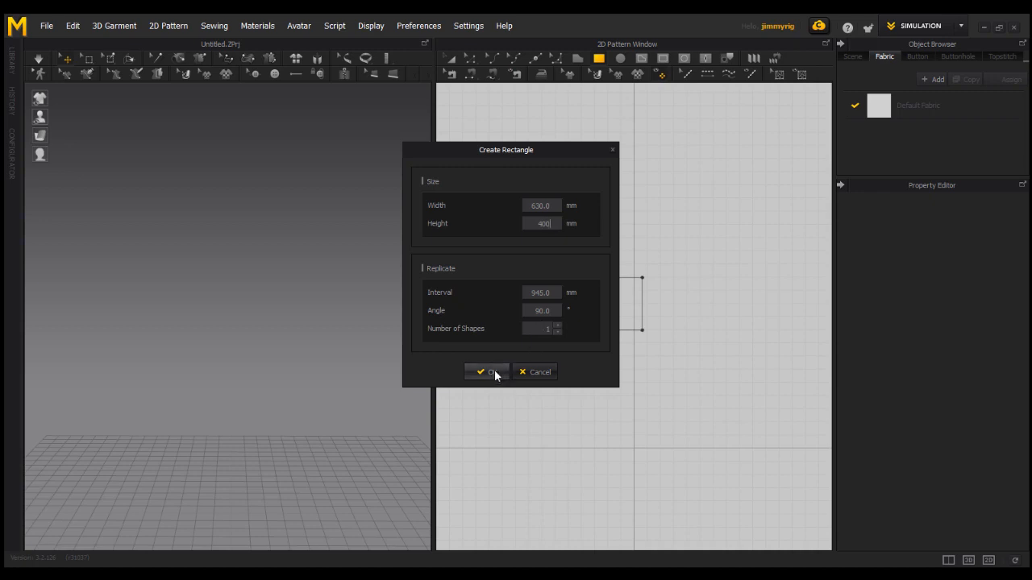
pyautogui.click(490, 372)
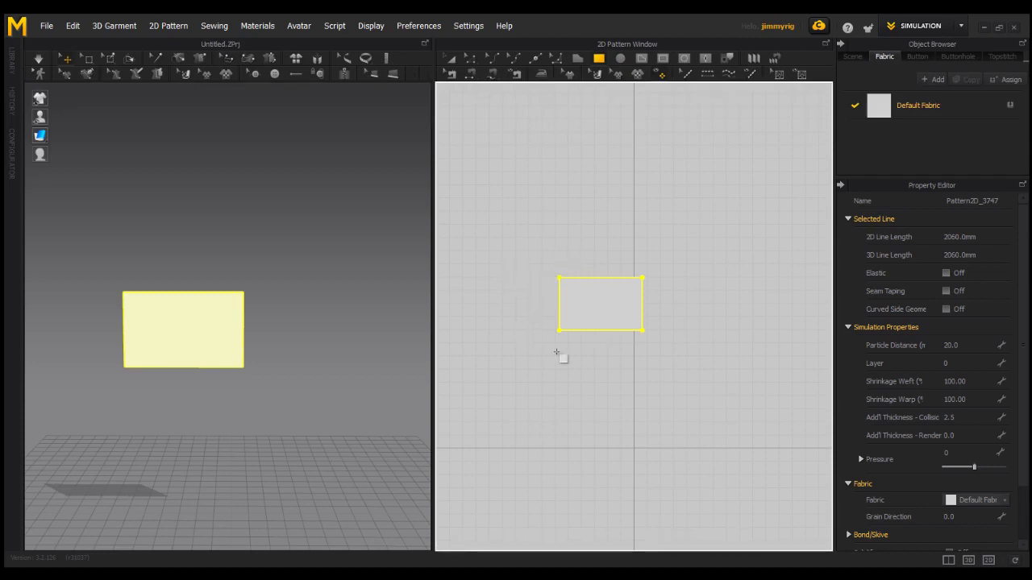
# - Ctrl-drag the panel with Transform Pattern to place an identical copy on its right
pyautogui.press('a')
pyautogui.moveTo(627, 322); pyautogui.dragTo(713, 308)
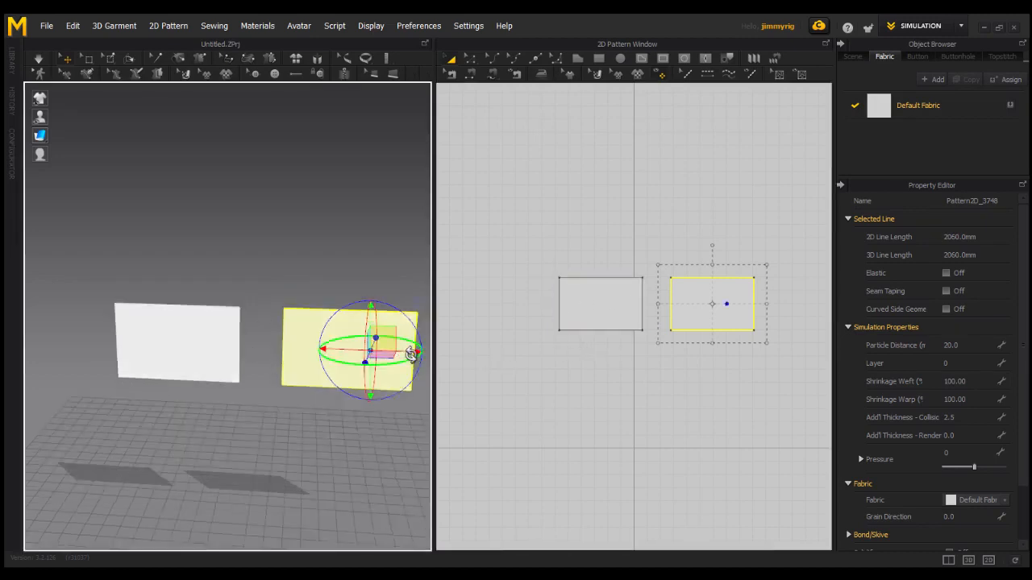
# - Move the second panel in 3D so it sits directly behind the first, parallel to it
pyautogui.moveTo(411, 353); pyautogui.dragTo(238, 353)
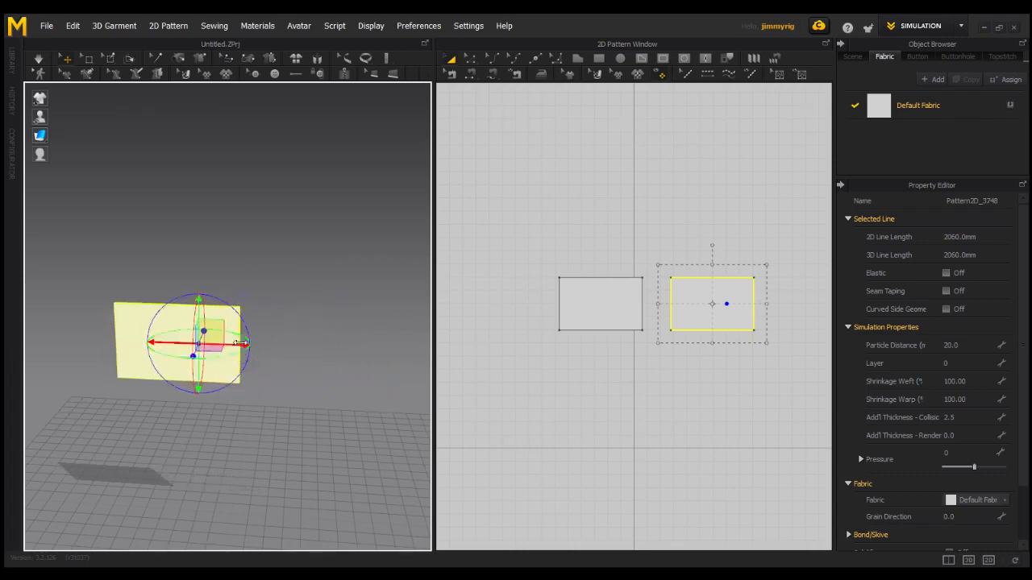
pyautogui.moveTo(241, 346); pyautogui.dragTo(219, 353, button='right')
pyautogui.moveTo(219, 354); pyautogui.dragTo(227, 355)
pyautogui.moveTo(257, 359); pyautogui.dragTo(270, 363, button='middle')
pyautogui.scroll(2, 269, 367)
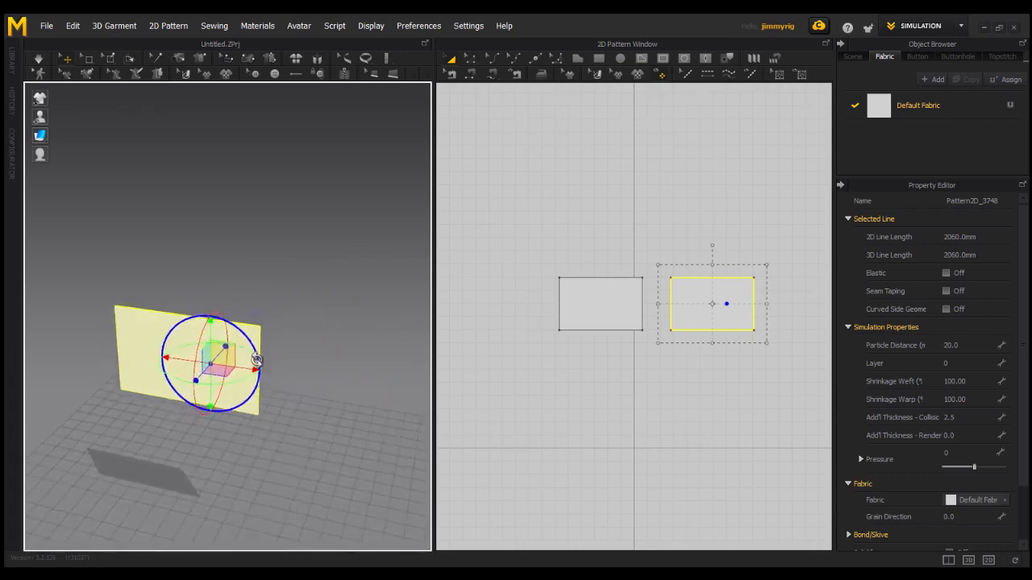
pyautogui.moveTo(198, 380); pyautogui.dragTo(228, 369)
pyautogui.moveTo(265, 349); pyautogui.dragTo(305, 367, button='right')
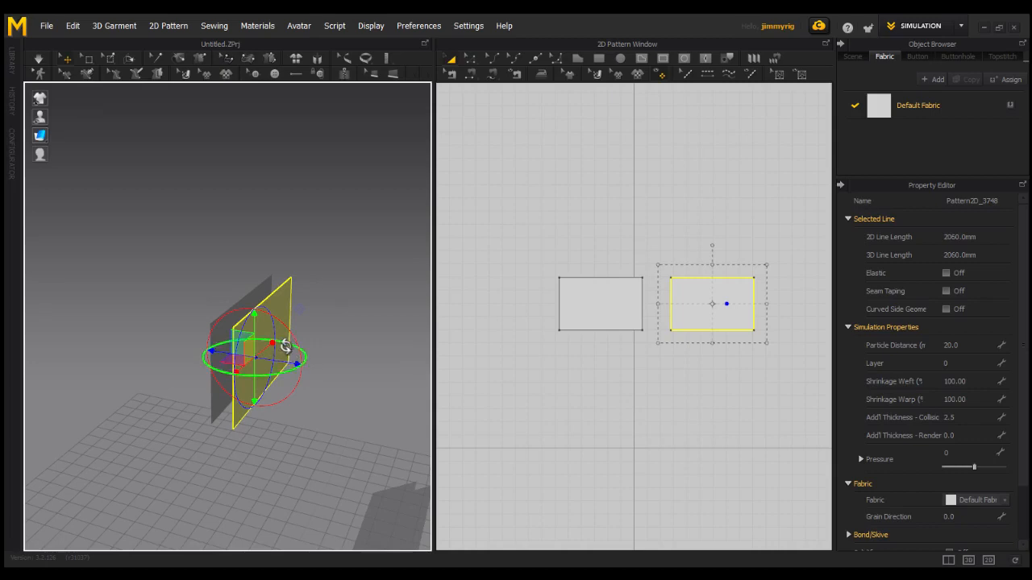
# - Flip the rear panel horizontally and check its alignment with the front panel
pyautogui.rightClick(294, 355)
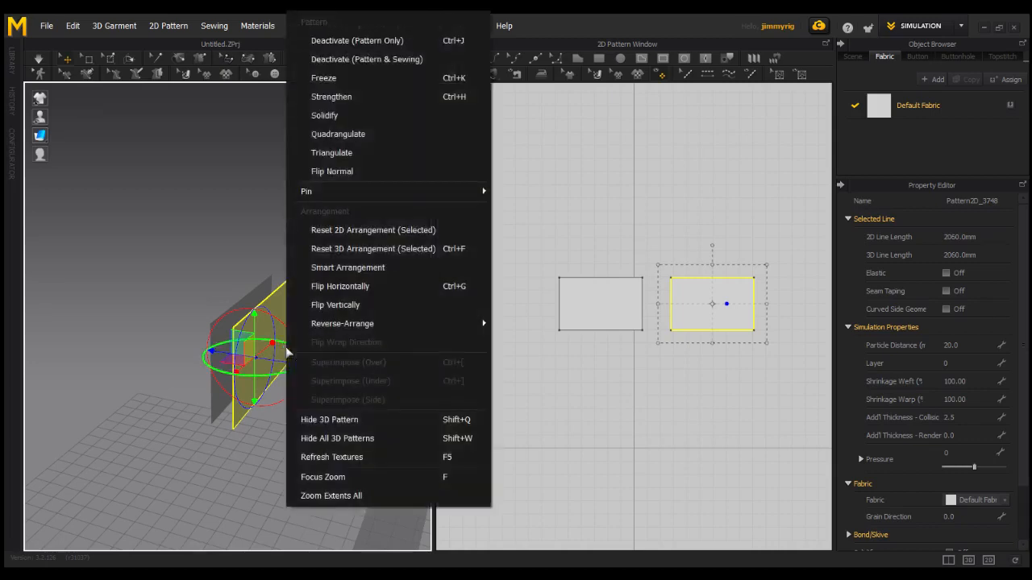
pyautogui.click(322, 287)
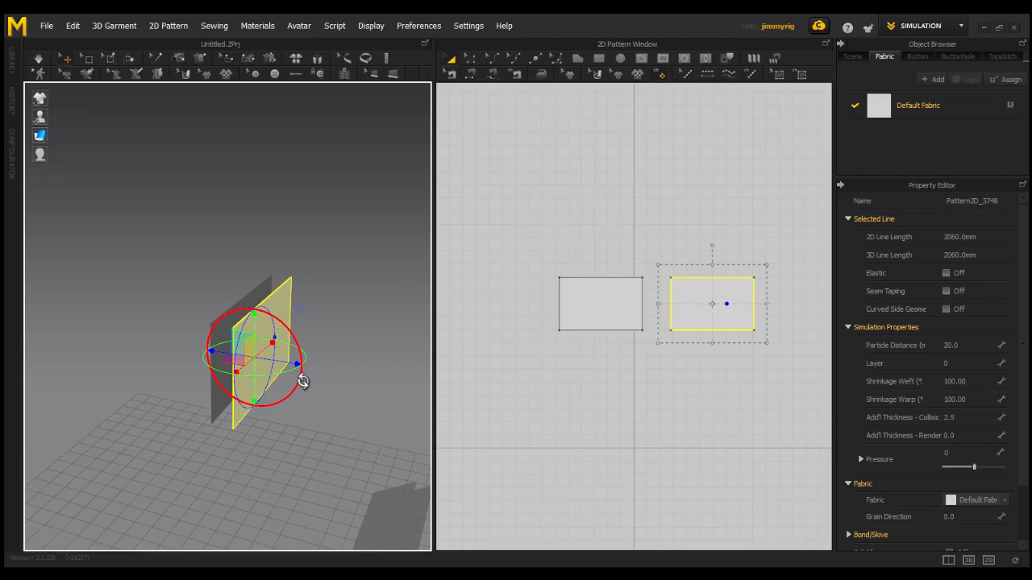
pyautogui.moveTo(302, 389); pyautogui.dragTo(434, 355, button='right')
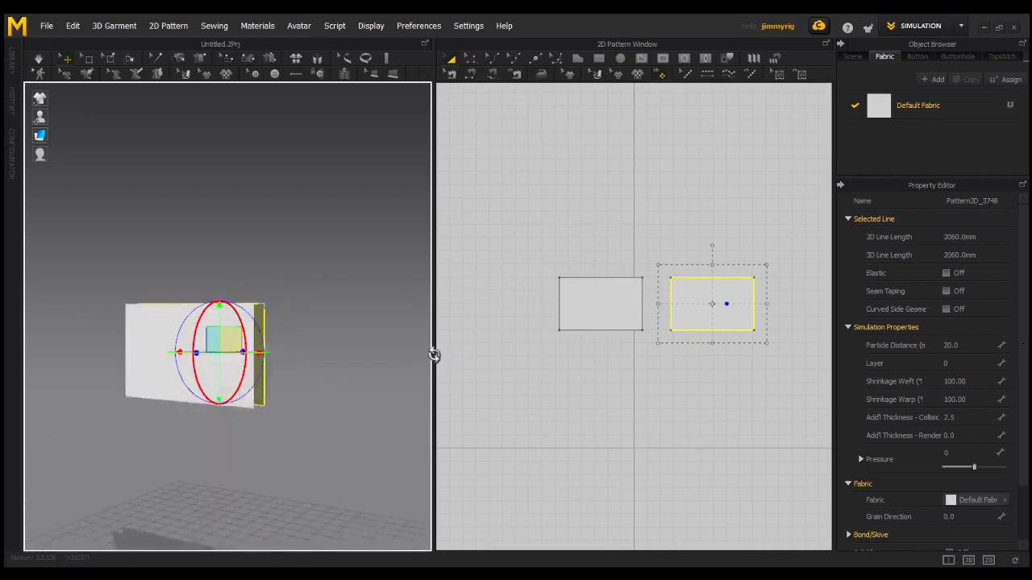
pyautogui.moveTo(290, 373); pyautogui.dragTo(332, 374, button='right')
pyautogui.moveTo(165, 435); pyautogui.dragTo(595, 381, button='right')
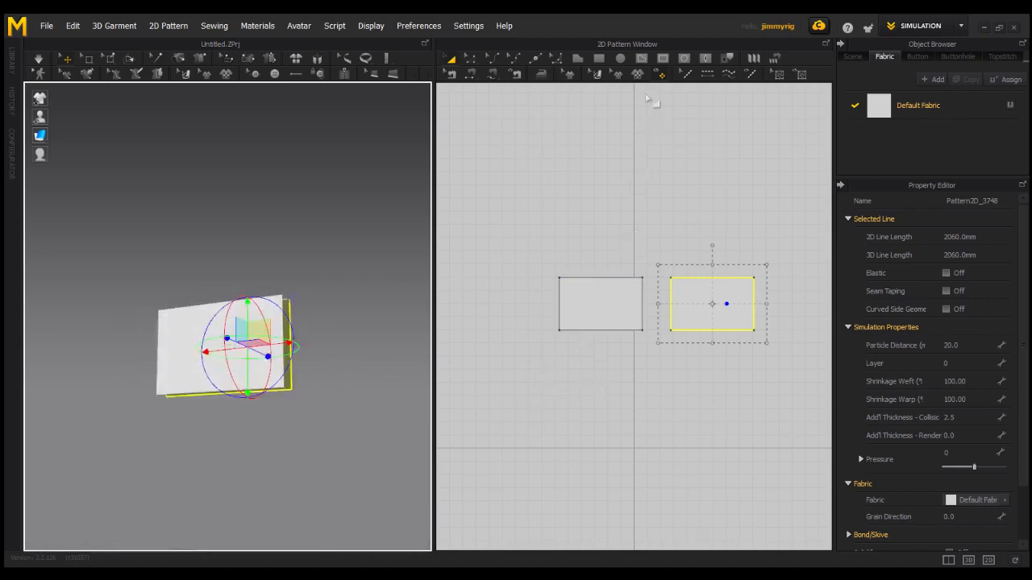
pyautogui.click(600, 58)
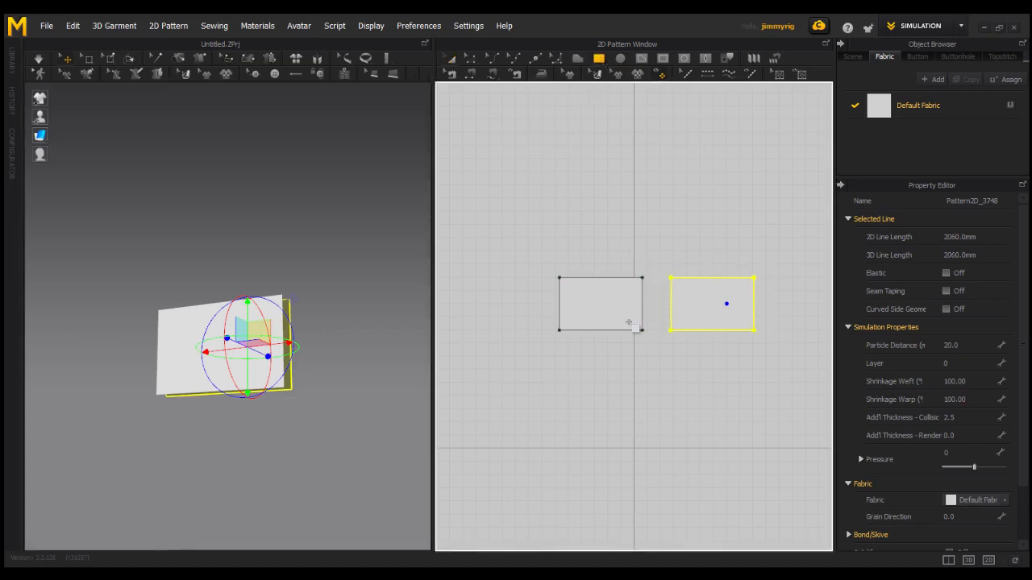
# - Create a 630 × 90 mm rectangular strip
pyautogui.click(605, 406)
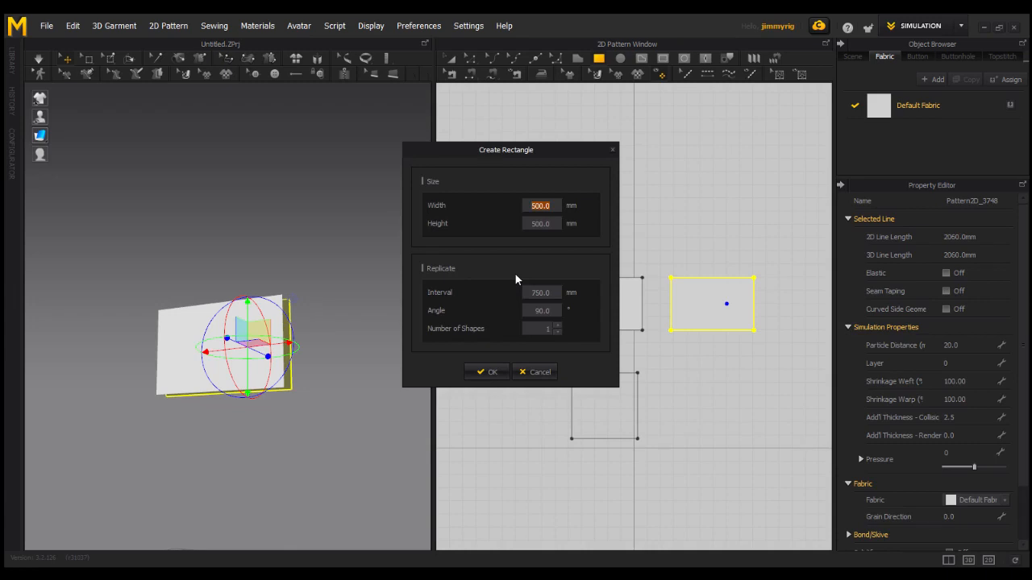
pyautogui.write('630')
pyautogui.click(524, 224)
pyautogui.write('90')
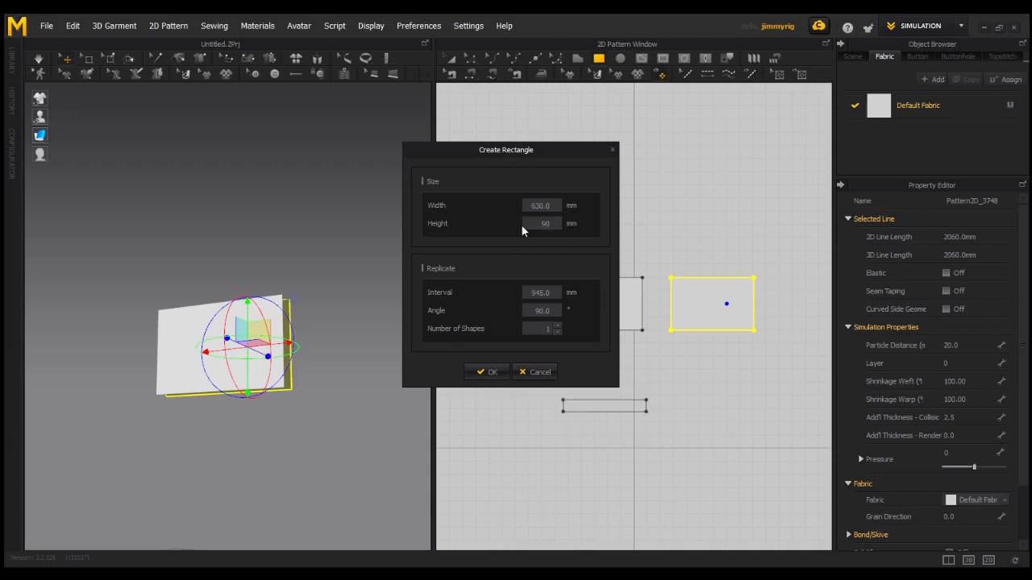
pyautogui.click(490, 371)
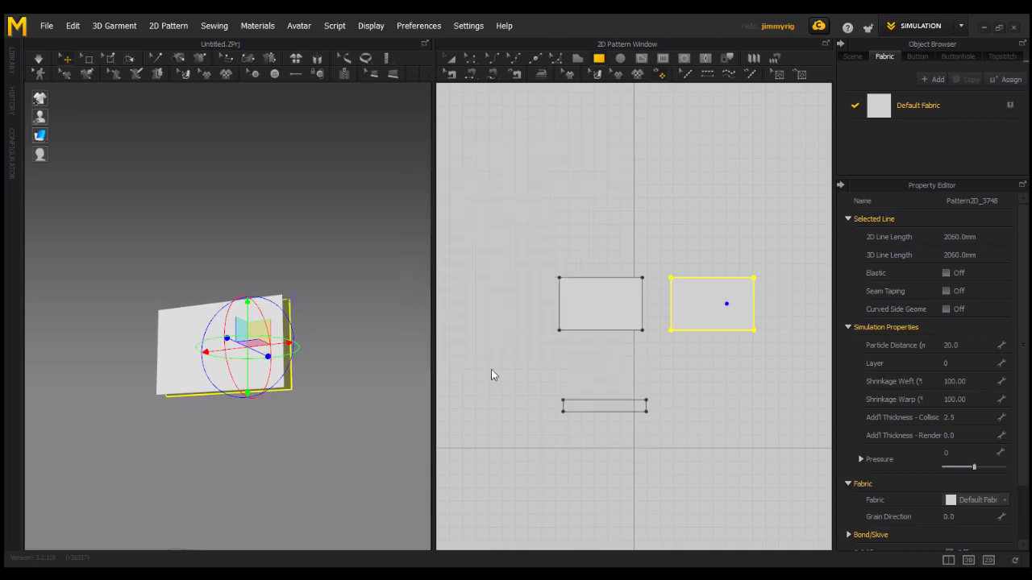
# - Place the strip beneath the left panel in 2D and raise it to the panels' lower edge in 3D
pyautogui.click(452, 62)
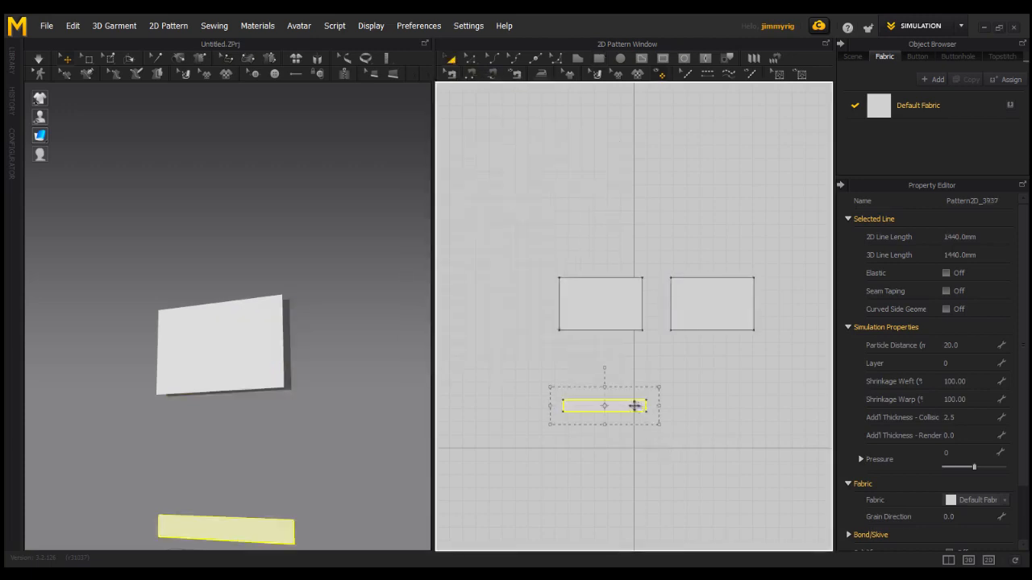
pyautogui.moveTo(627, 392); pyautogui.dragTo(631, 355)
pyautogui.moveTo(348, 444); pyautogui.dragTo(348, 419, button='middle')
pyautogui.moveTo(348, 418); pyautogui.dragTo(325, 416, button='right')
pyautogui.click(250, 505)
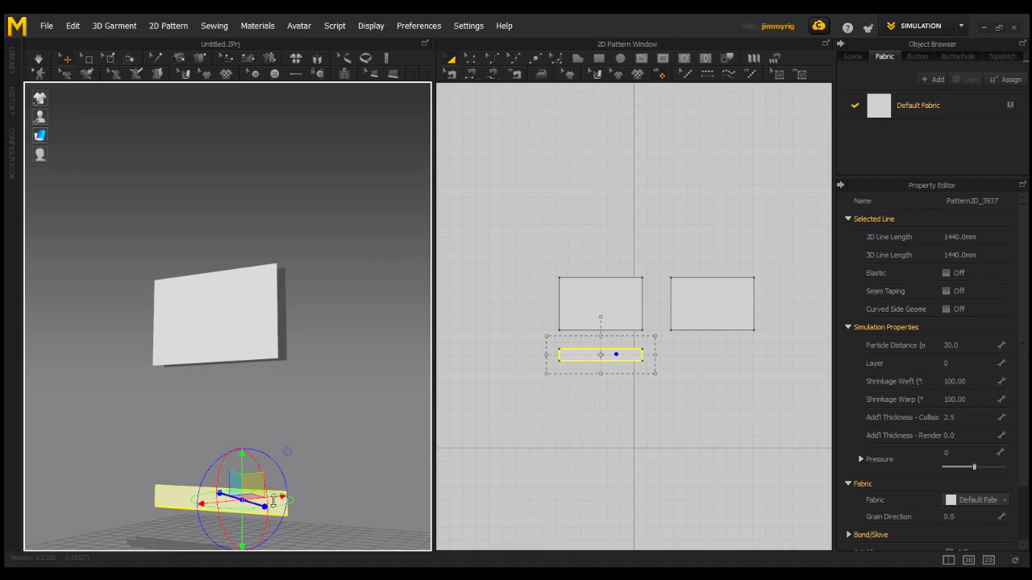
pyautogui.moveTo(242, 521); pyautogui.dragTo(242, 447)
pyautogui.moveTo(264, 437); pyautogui.dragTo(276, 519, button='right')
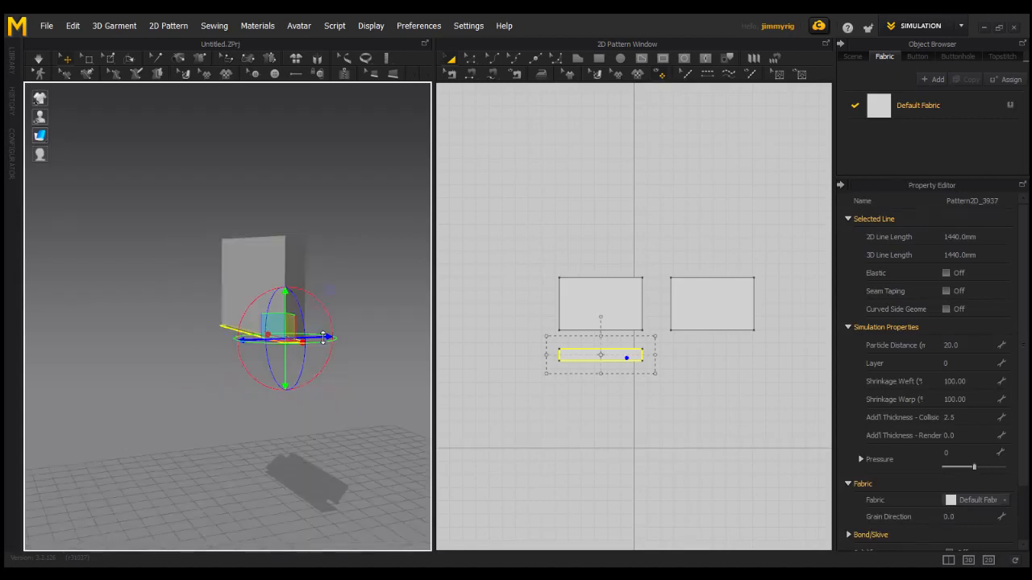
pyautogui.moveTo(323, 338); pyautogui.dragTo(357, 336, button='right')
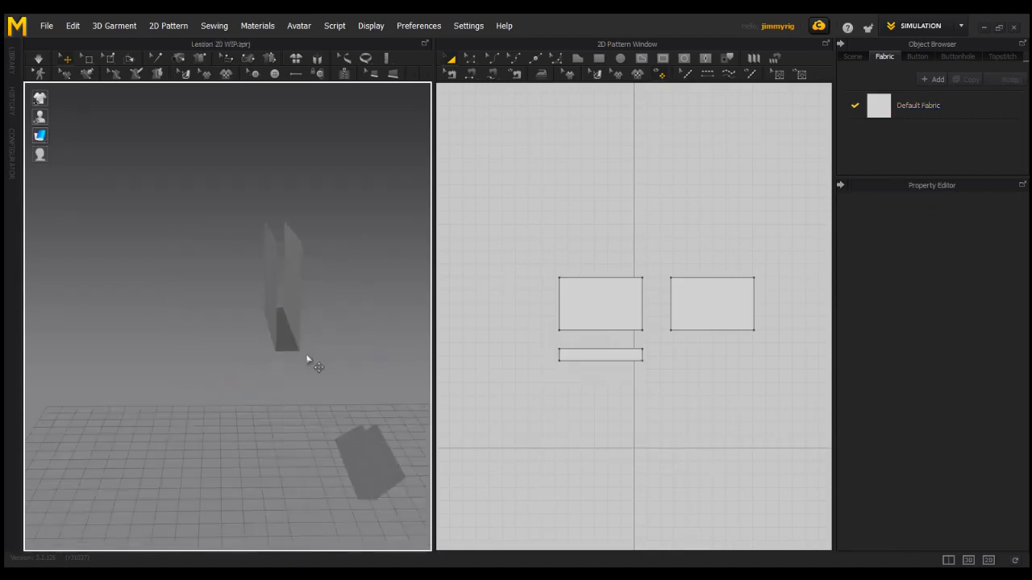
pyautogui.moveTo(309, 362); pyautogui.dragTo(279, 354, button='right')
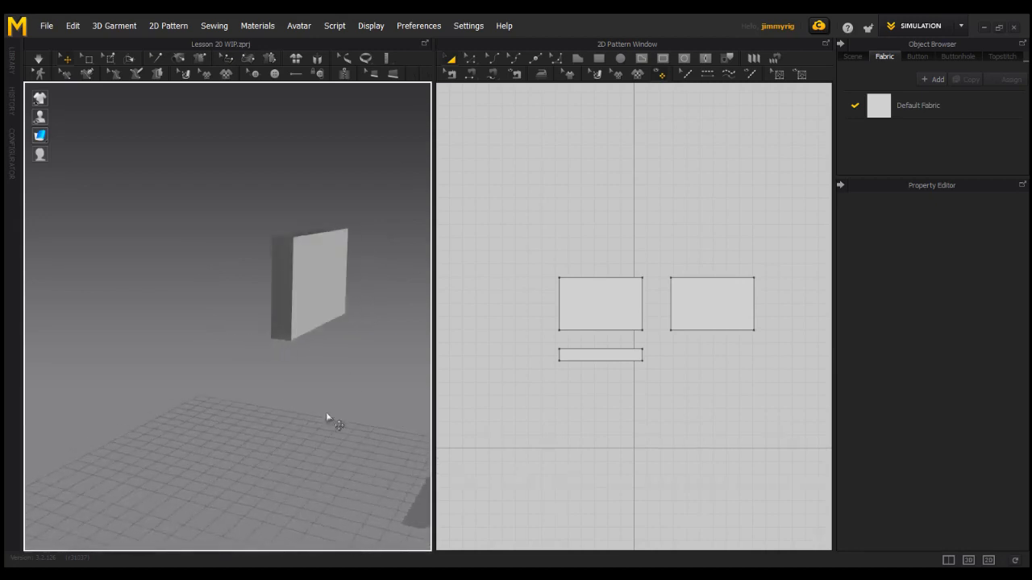
pyautogui.moveTo(326, 414); pyautogui.dragTo(281, 338, button='right')
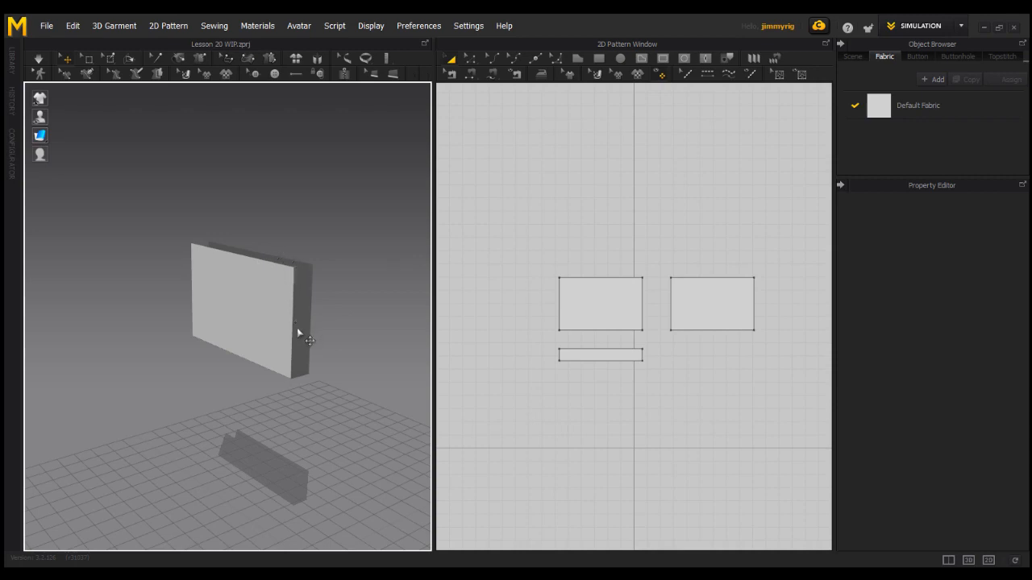
pyautogui.moveTo(266, 374); pyautogui.dragTo(296, 373, button='right')
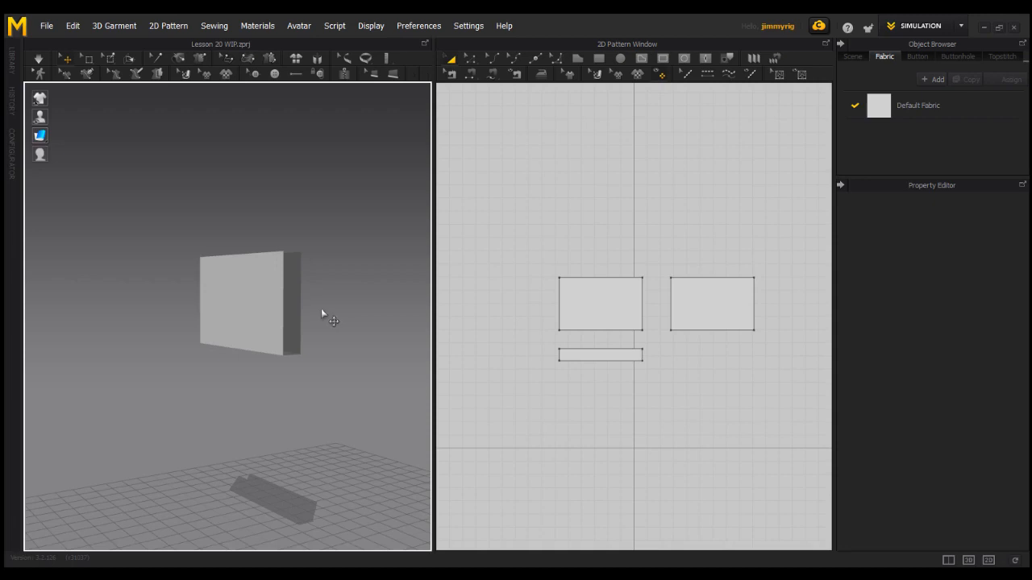
pyautogui.moveTo(330, 327); pyautogui.dragTo(311, 333, button='right')
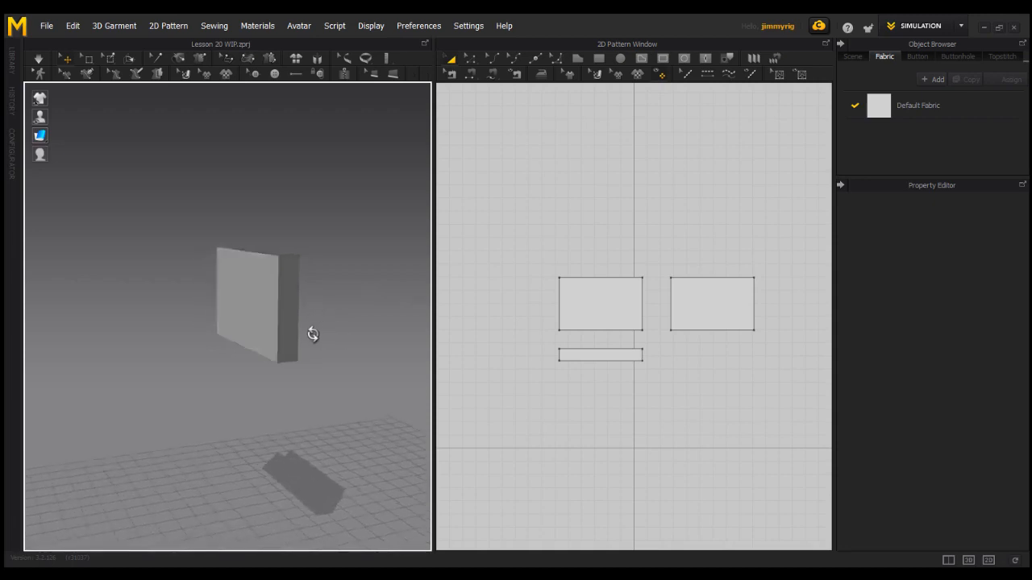
pyautogui.press('s')
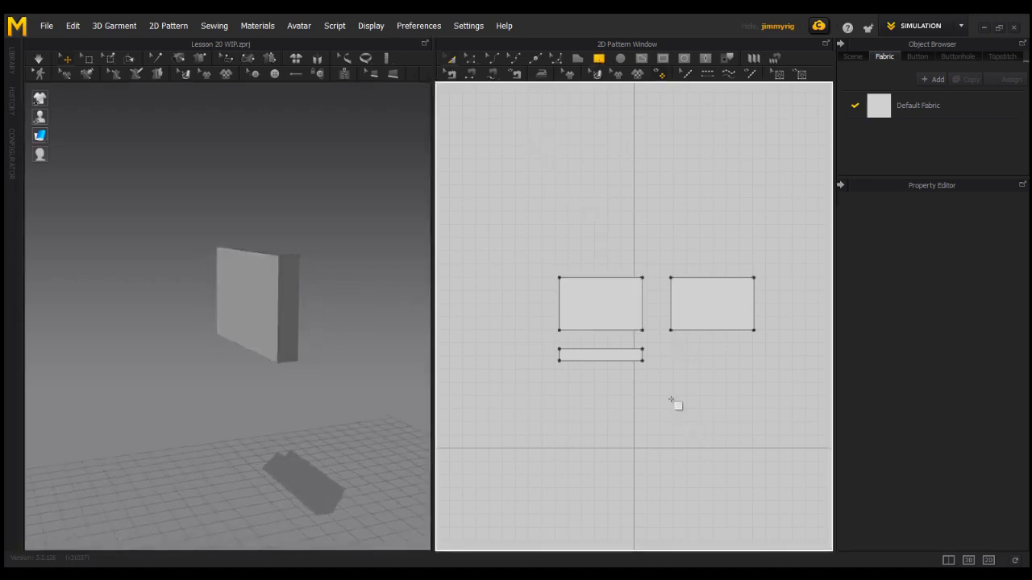
# - Create a 630 × 50 mm rectangular strip
pyautogui.click(655, 397)
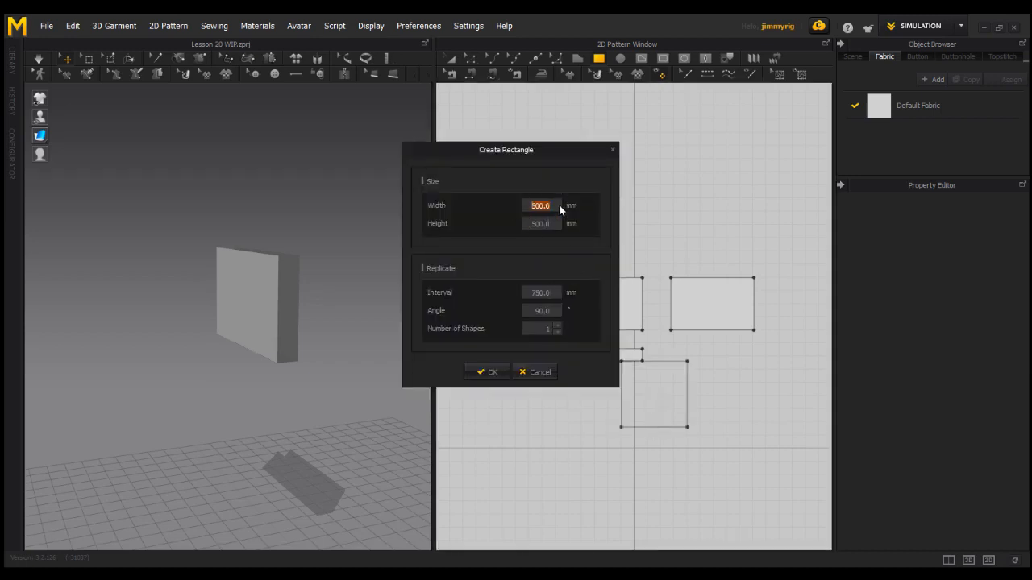
pyautogui.write('630')
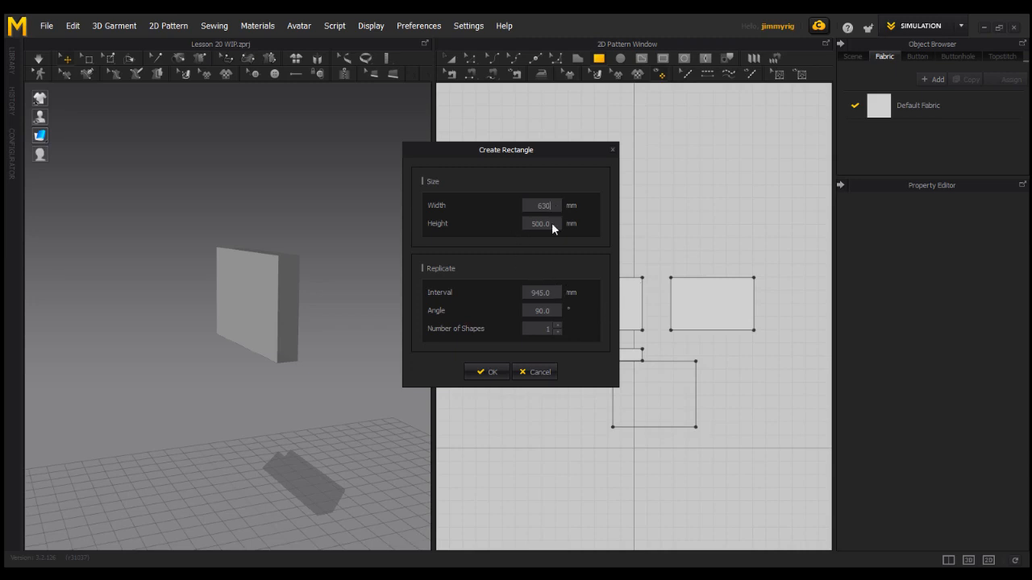
pyautogui.write('50')
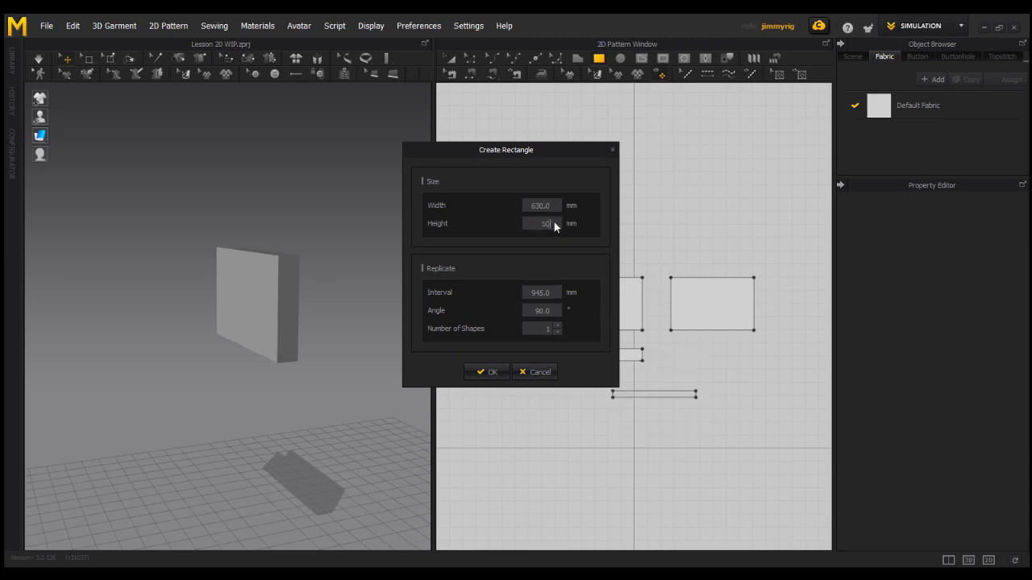
pyautogui.press('Return')
# - Move the 630 × 50 strip onto the box's top edge in 3D
pyautogui.moveTo(312, 422); pyautogui.dragTo(253, 320)
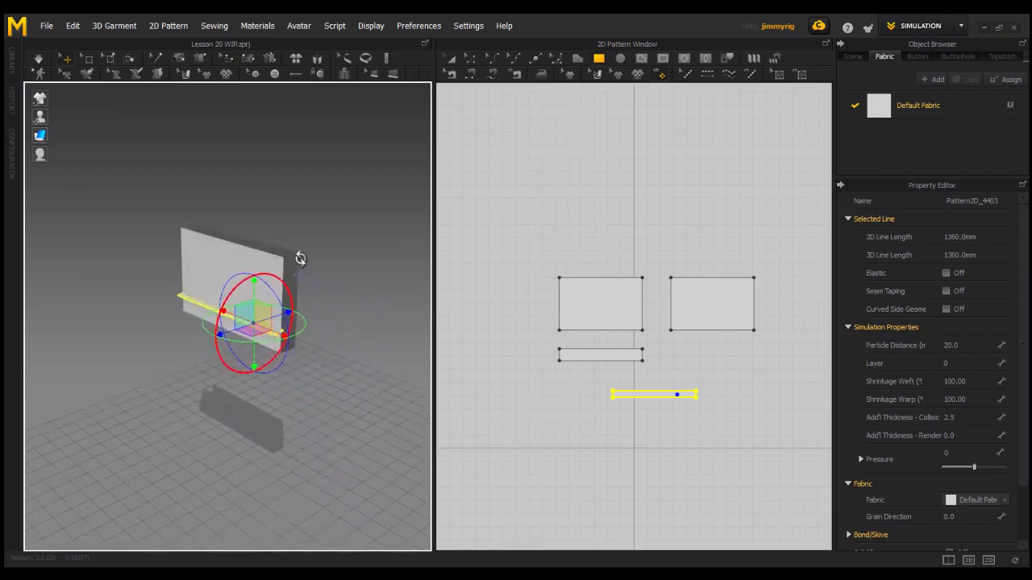
pyautogui.moveTo(304, 290); pyautogui.dragTo(339, 322, button='right')
pyautogui.click(364, 367)
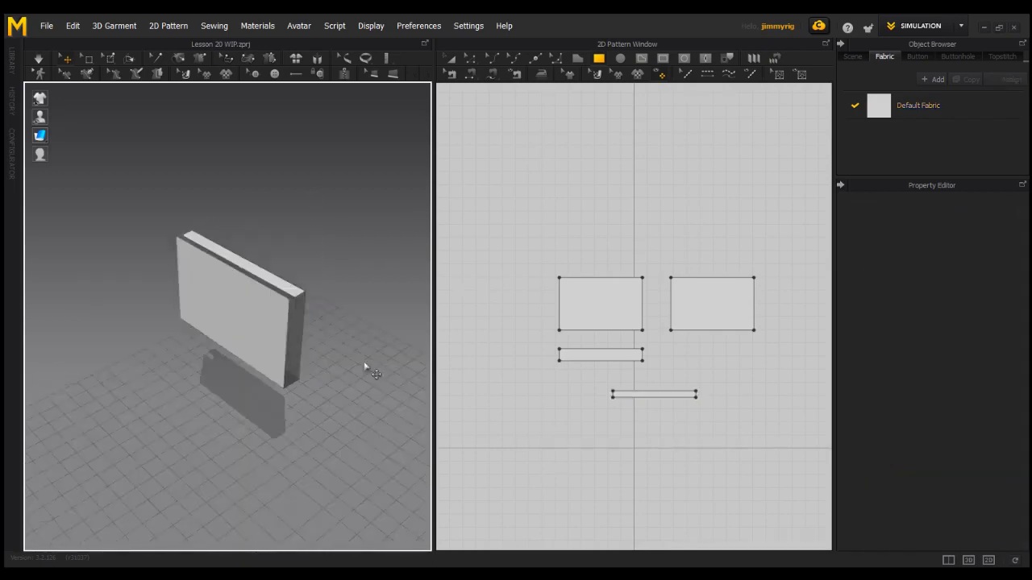
pyautogui.click(277, 288)
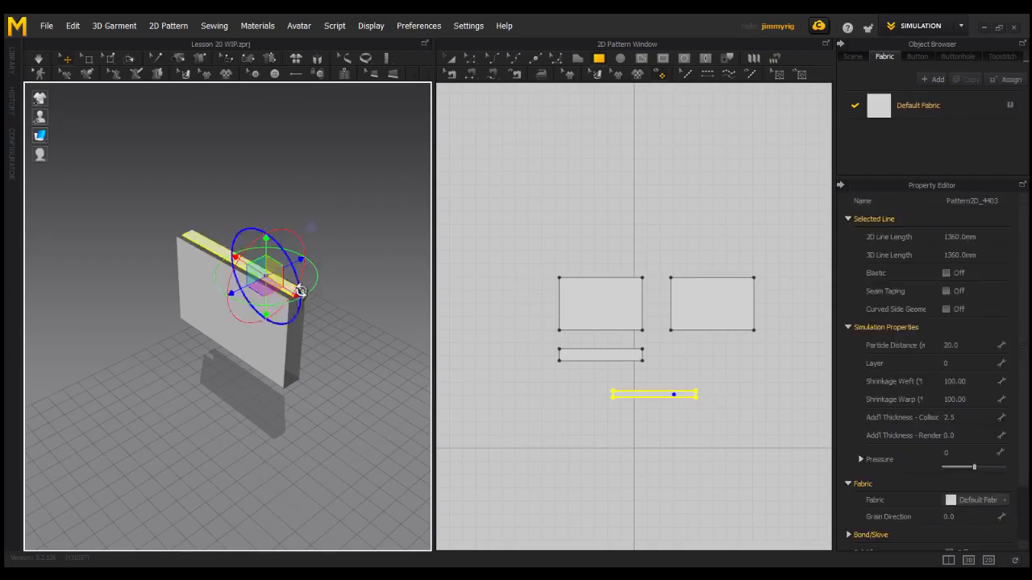
pyautogui.moveTo(277, 288); pyautogui.dragTo(287, 352, button='right')
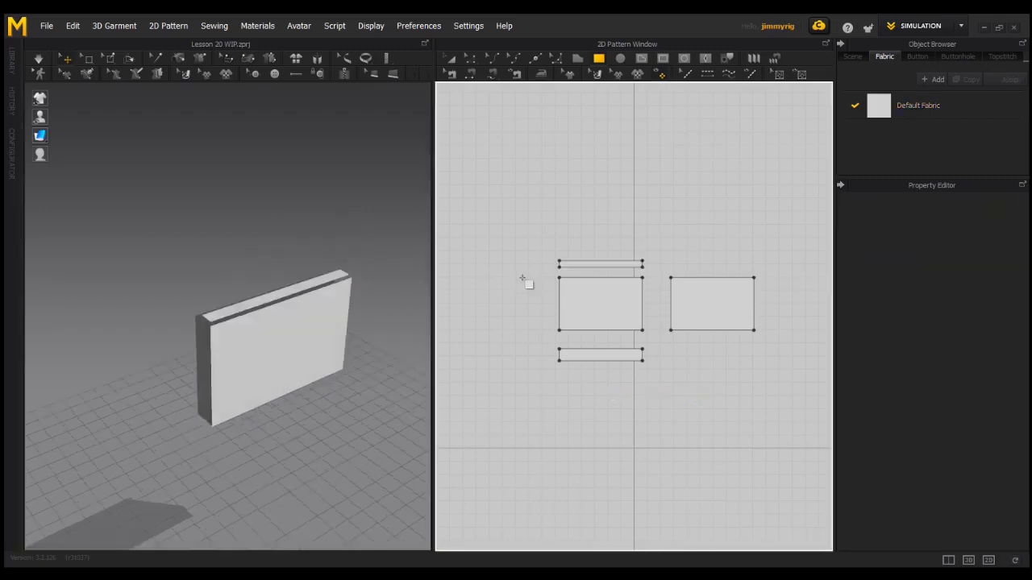
# - Create a 90 × 400 mm rectangle left of the front panel
pyautogui.click(522, 278)
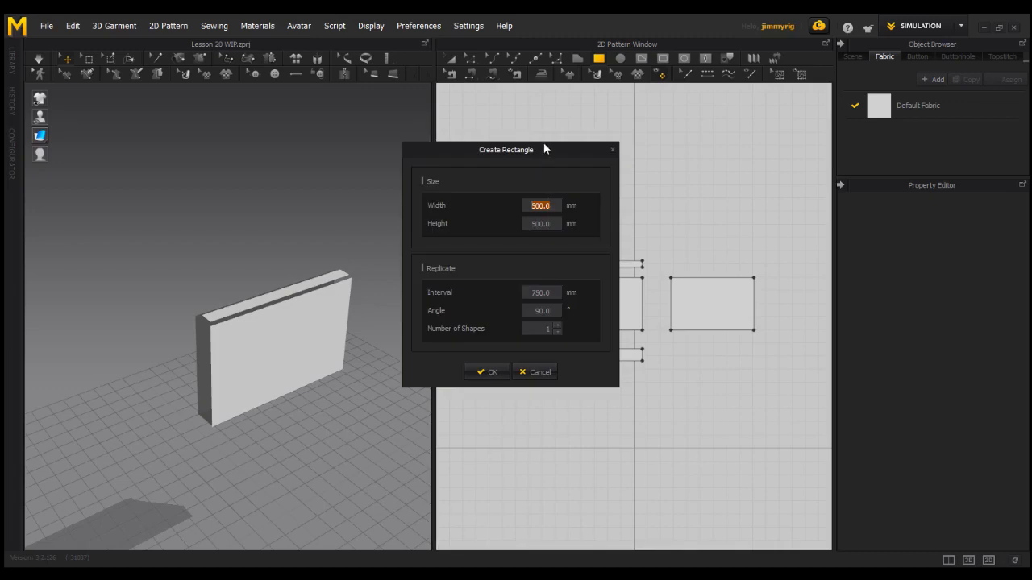
pyautogui.moveTo(543, 143); pyautogui.dragTo(433, 217)
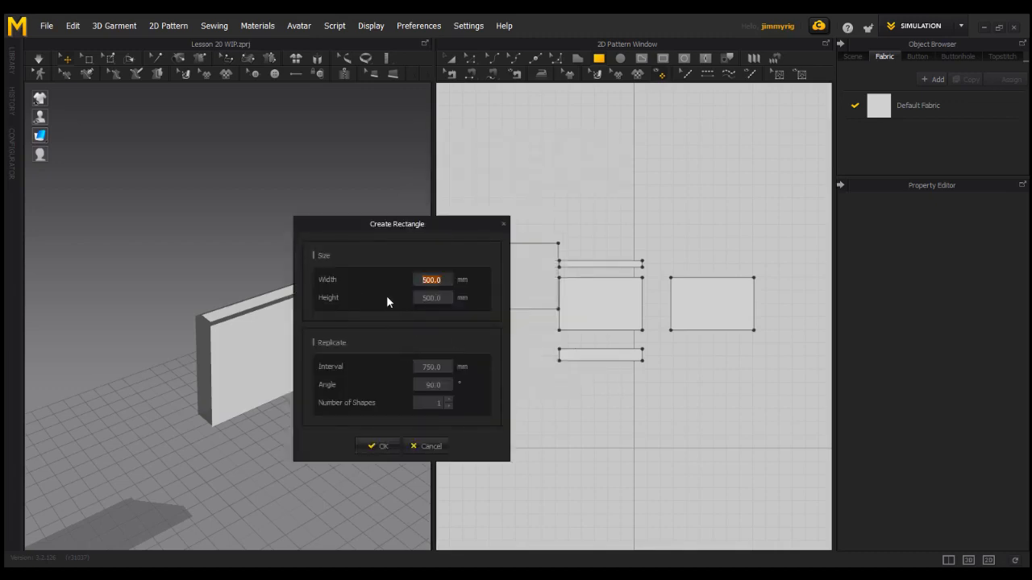
pyautogui.write('90')
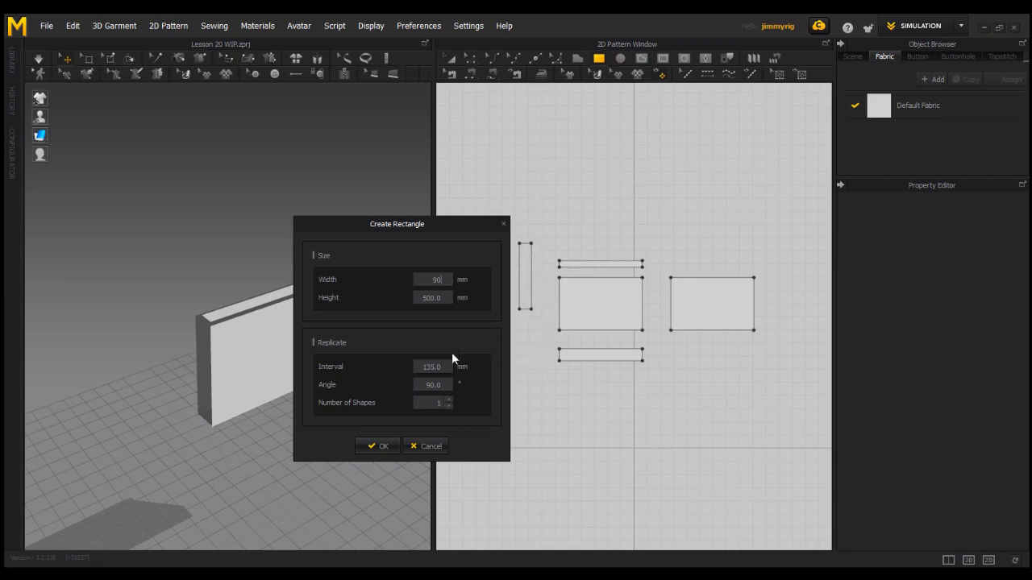
pyautogui.write('400')
pyautogui.click(379, 446)
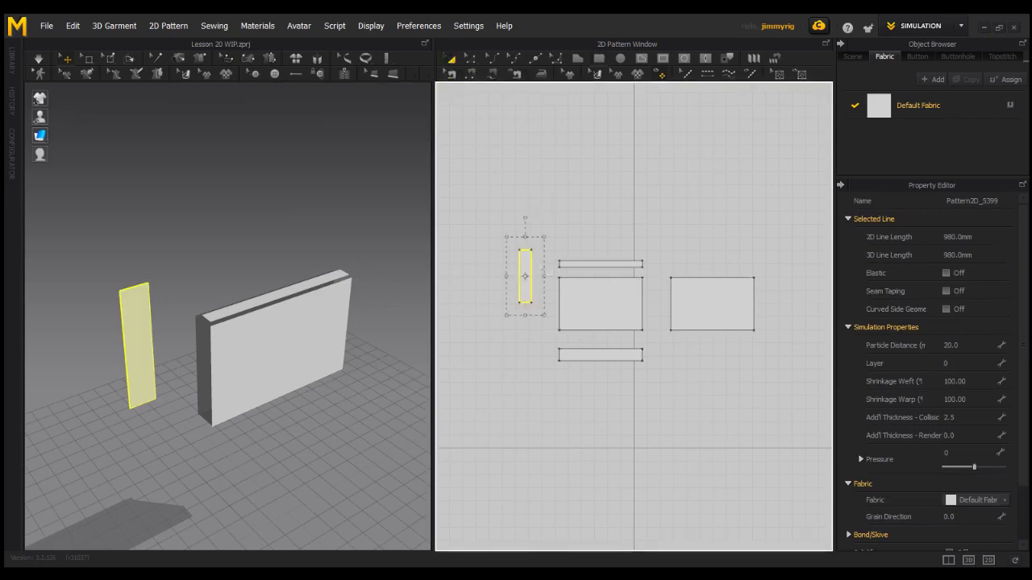
# - Rotate the 90 × 400 piece and stand it against the box's left end in 3D
pyautogui.moveTo(527, 260); pyautogui.dragTo(545, 306)
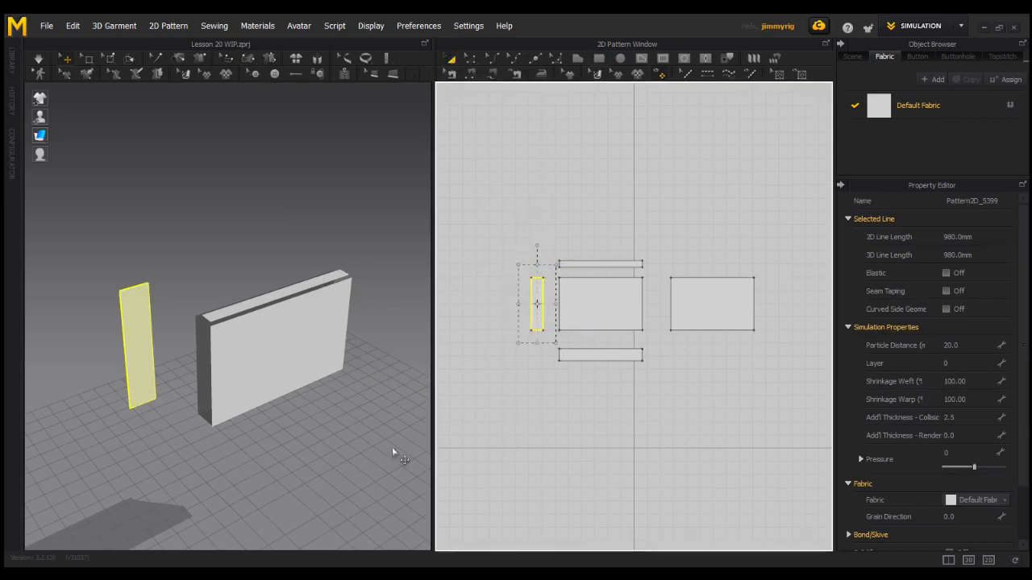
pyautogui.click(152, 359)
pyautogui.moveTo(154, 373); pyautogui.dragTo(90, 361)
pyautogui.moveTo(128, 377); pyautogui.dragTo(90, 373, button='right')
pyautogui.moveTo(134, 307); pyautogui.dragTo(191, 303)
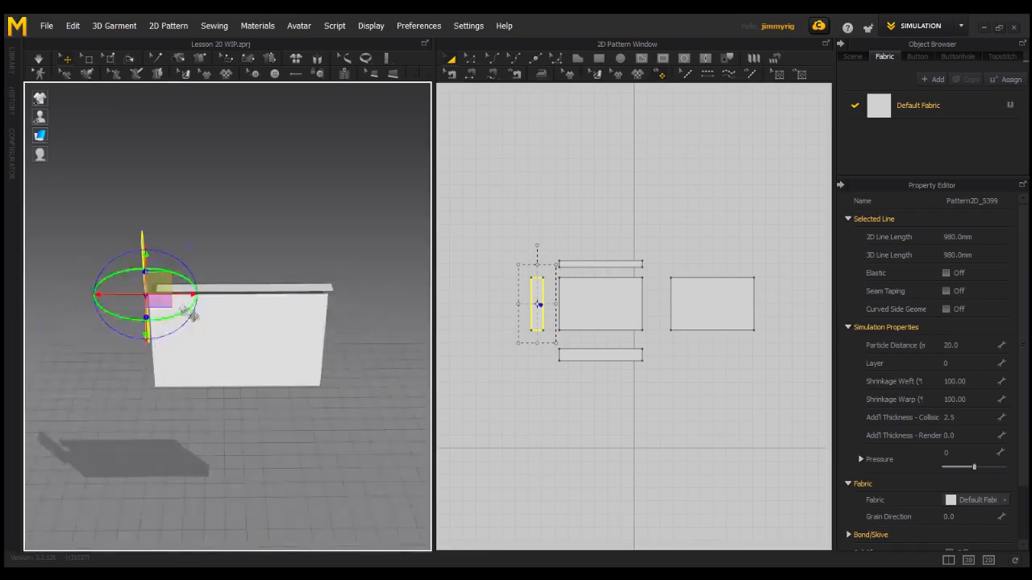
pyautogui.moveTo(150, 276); pyautogui.dragTo(255, 300, button='right')
pyautogui.moveTo(251, 284); pyautogui.dragTo(251, 342)
pyautogui.moveTo(403, 379); pyautogui.dragTo(339, 401, button='right')
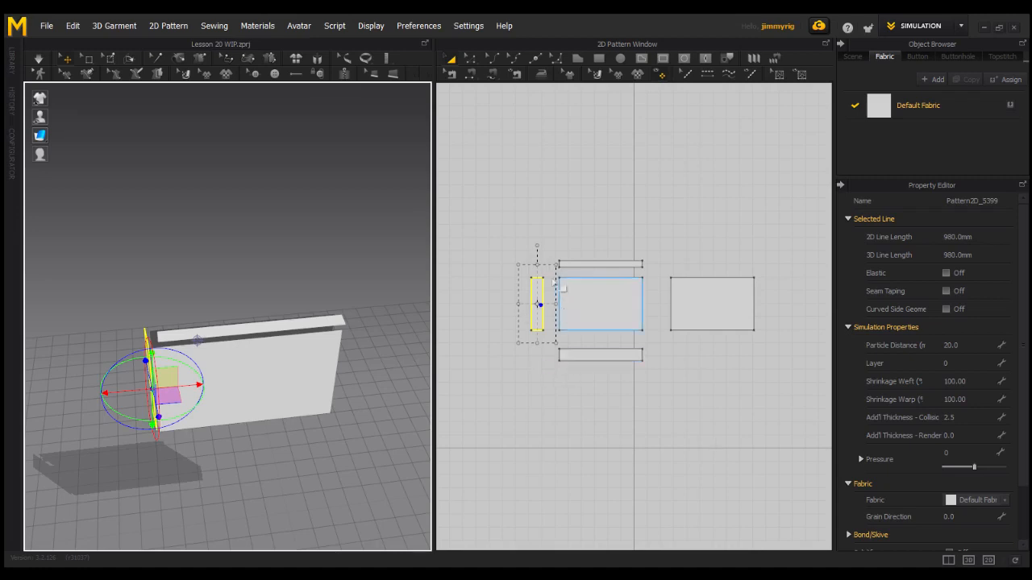
# - Turn on segment length display for all patterns with Shift+Z
pyautogui.click(449, 62)
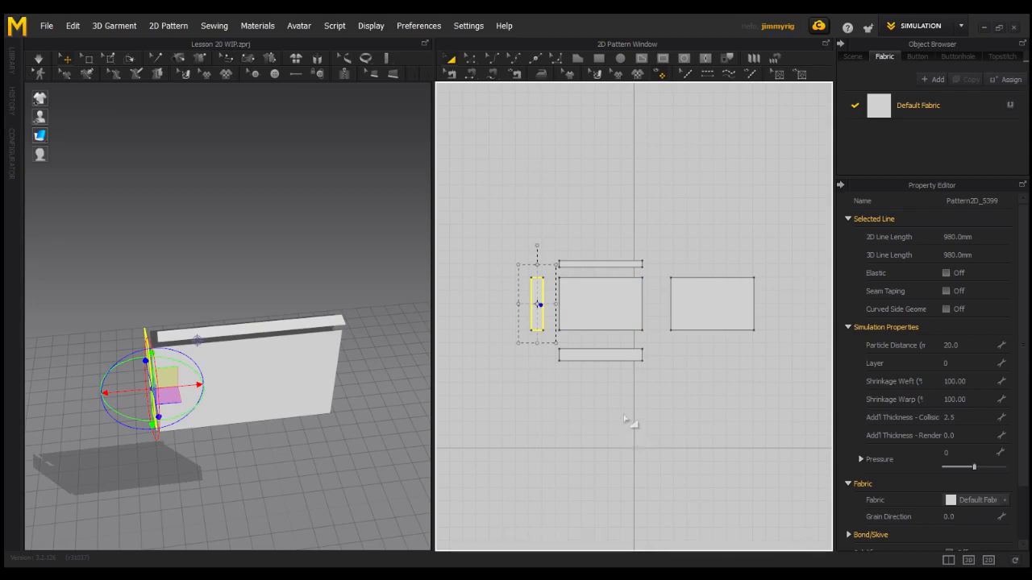
pyautogui.hotkey('ctrl', 'v')
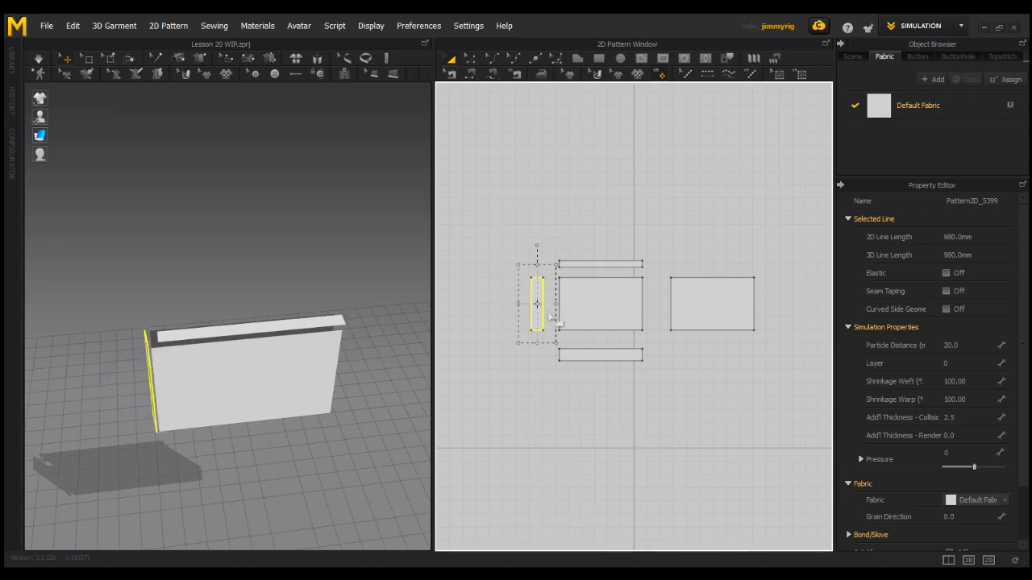
pyautogui.hotkey('shift', 'z')
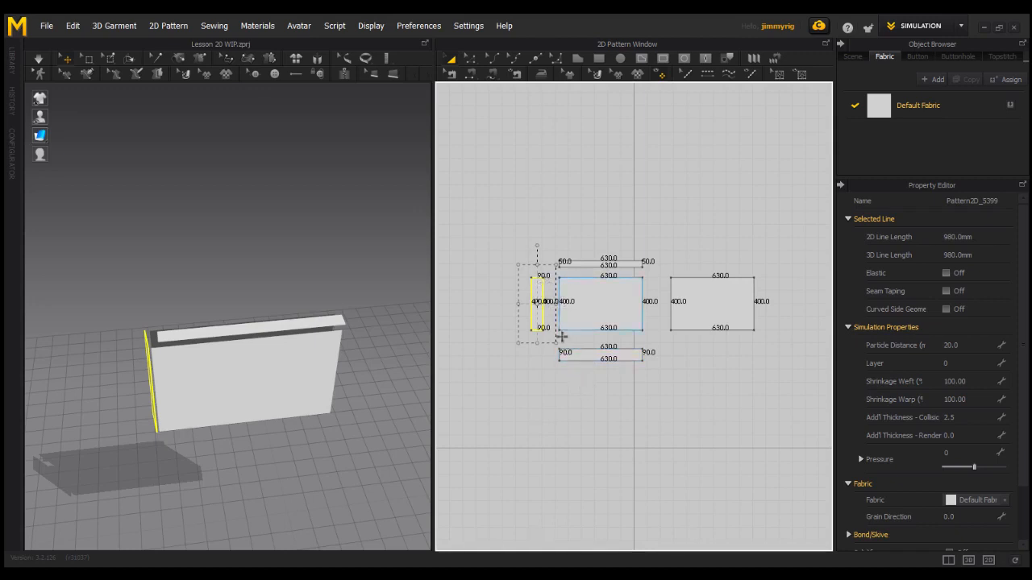
# - Move the narrow piece's top-left corner 20 mm inward
pyautogui.moveTo(563, 317); pyautogui.dragTo(578, 324, button='middle')
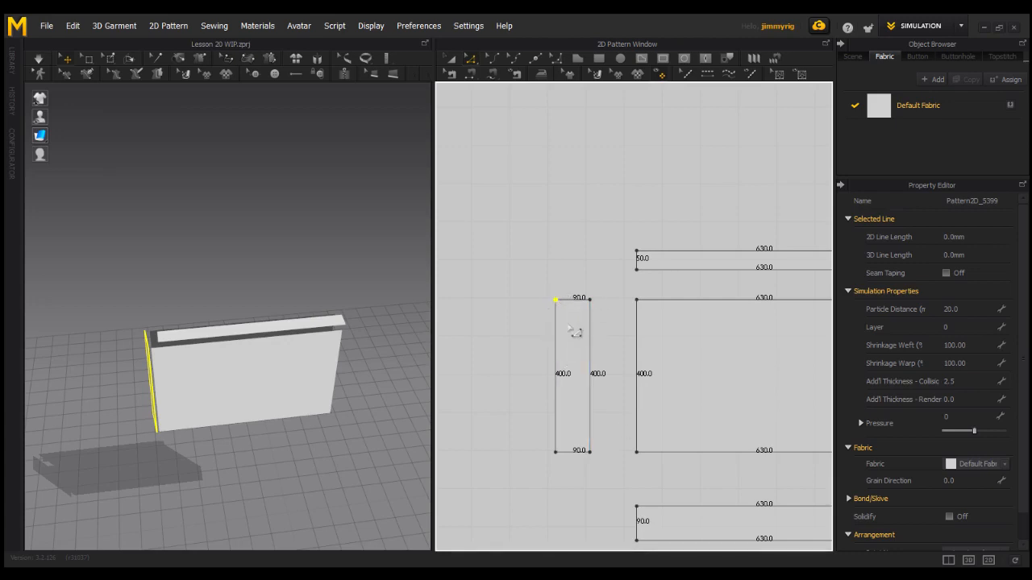
pyautogui.press('Escape')
pyautogui.moveTo(557, 301); pyautogui.dragTo(562, 299)
pyautogui.rightClick(562, 299)
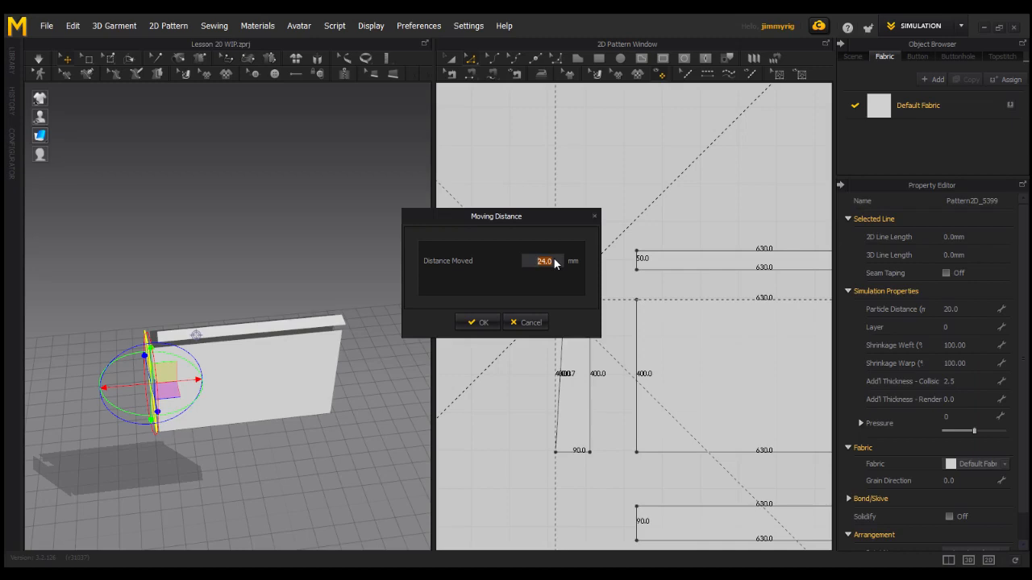
pyautogui.write('20')
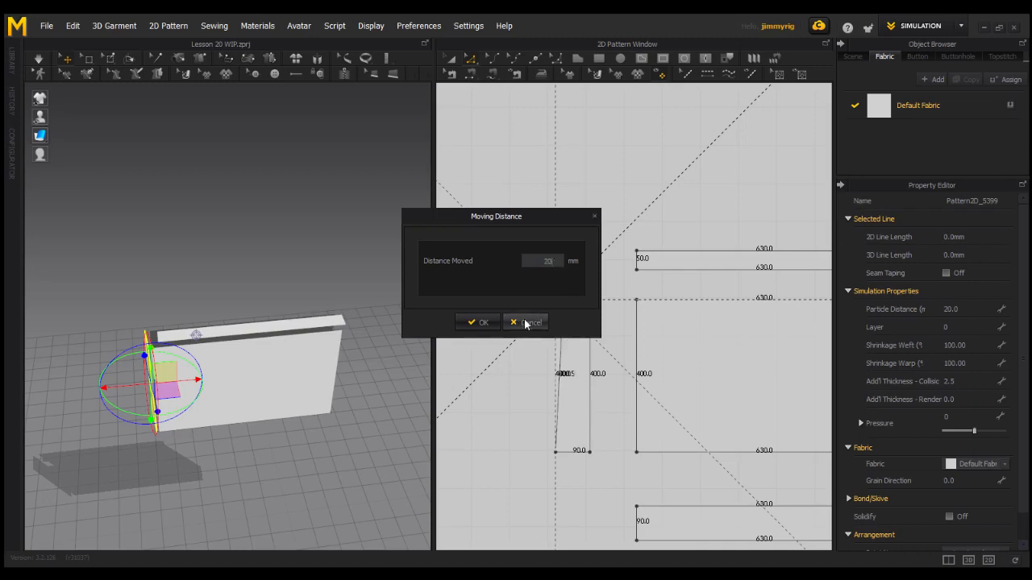
pyautogui.click(483, 322)
# - Move the top-right corner 20 mm inward, narrowing the top to 50.0
pyautogui.moveTo(598, 310); pyautogui.dragTo(584, 305)
pyautogui.rightClick(584, 305)
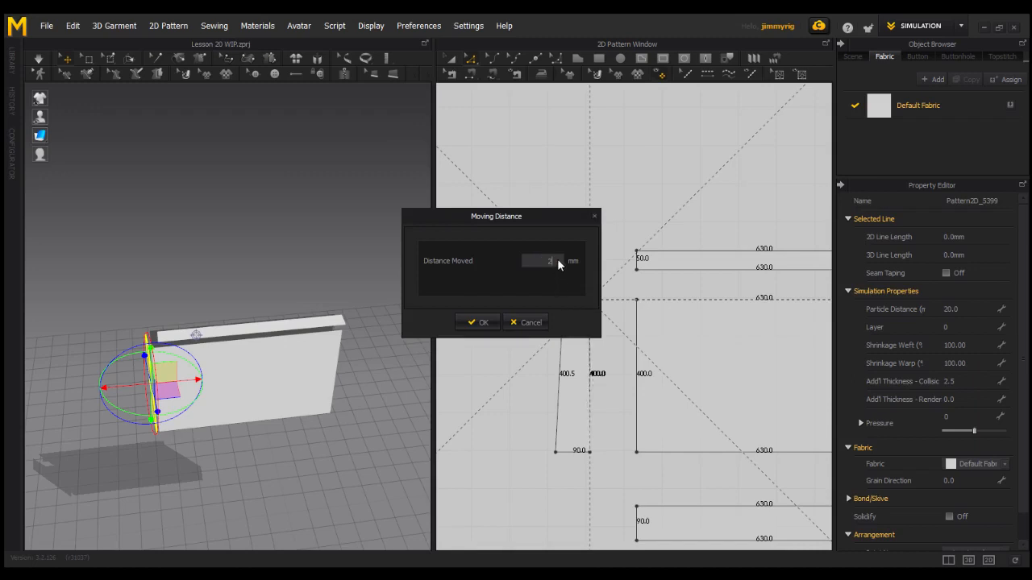
pyautogui.click(484, 323)
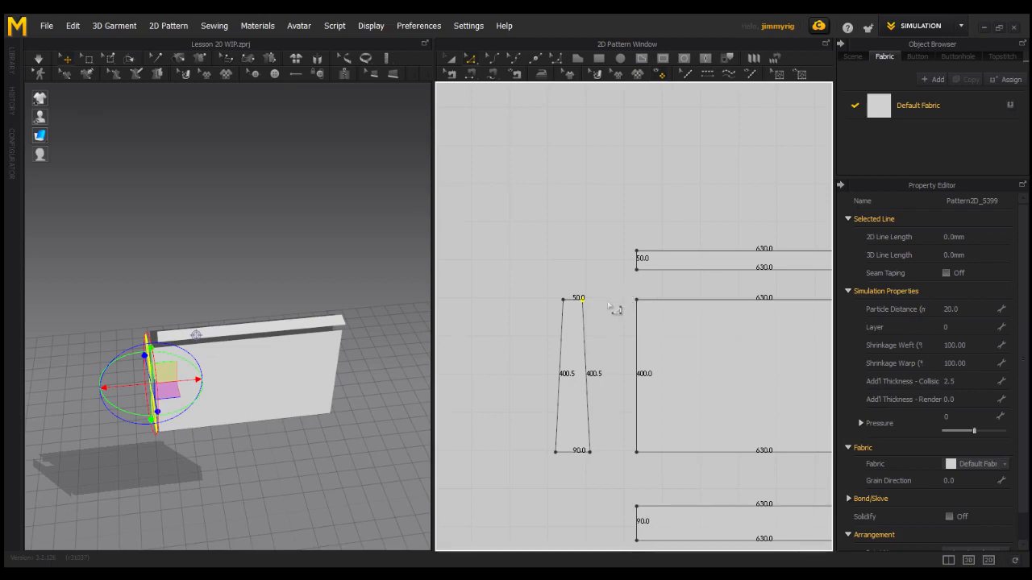
# - Copy the tapered piece to the right of the front panel and slide it against the box's right end
pyautogui.moveTo(615, 305); pyautogui.dragTo(569, 279, button='middle')
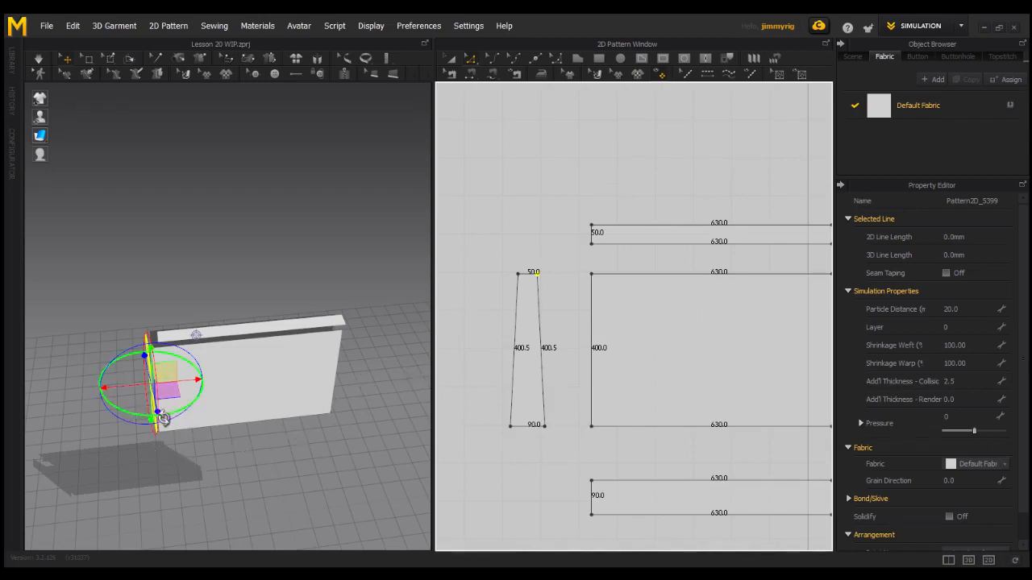
pyautogui.moveTo(162, 418); pyautogui.dragTo(187, 397, button='right')
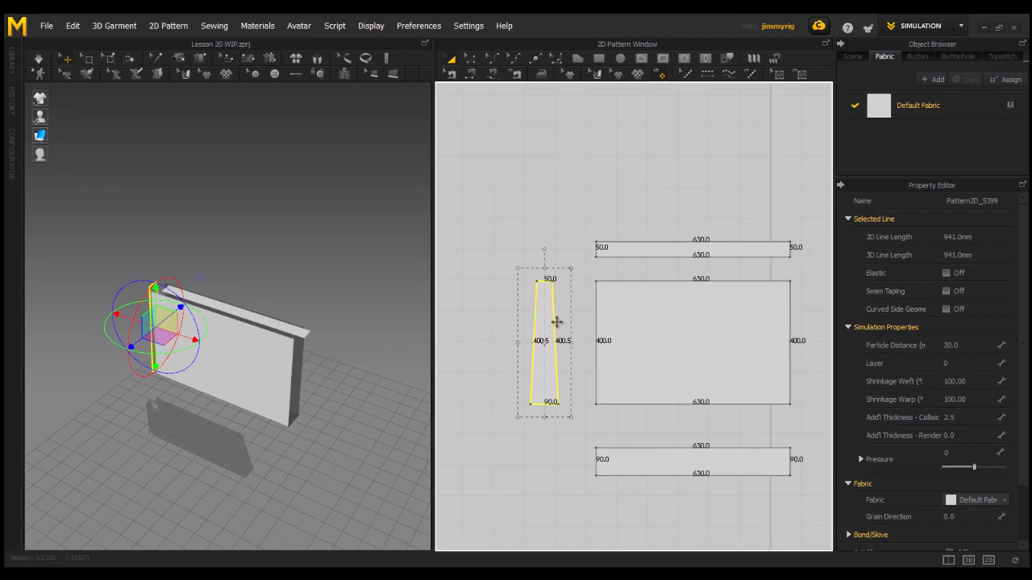
pyautogui.moveTo(556, 323); pyautogui.dragTo(823, 345)
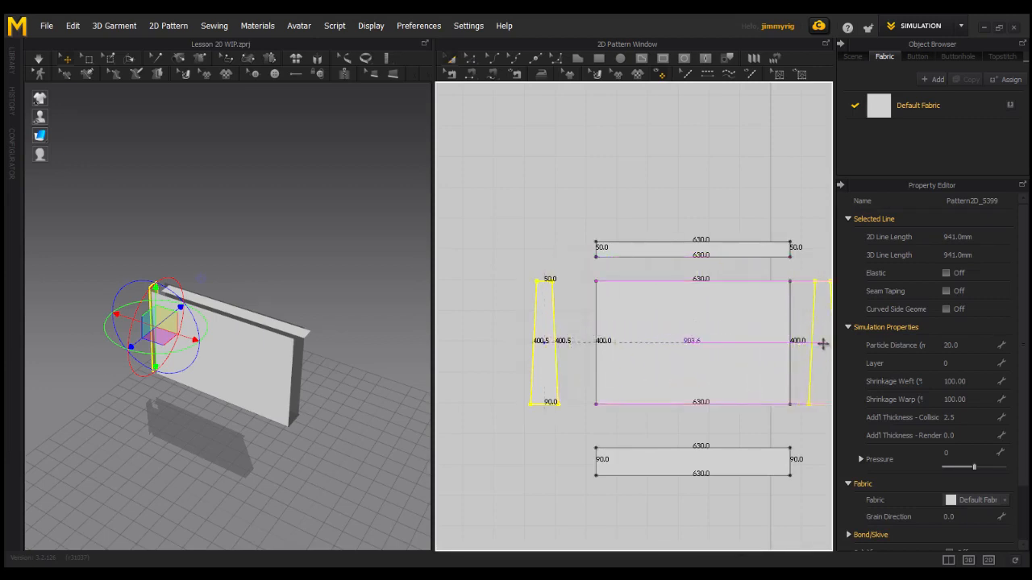
pyautogui.click(821, 345)
pyautogui.moveTo(331, 405)
pyautogui.mouseDown(button='right')
pyautogui.moveTo(316, 403)
pyautogui.moveTo(333, 415)
pyautogui.mouseUp(button='right')
pyautogui.moveTo(385, 427); pyautogui.dragTo(323, 421)
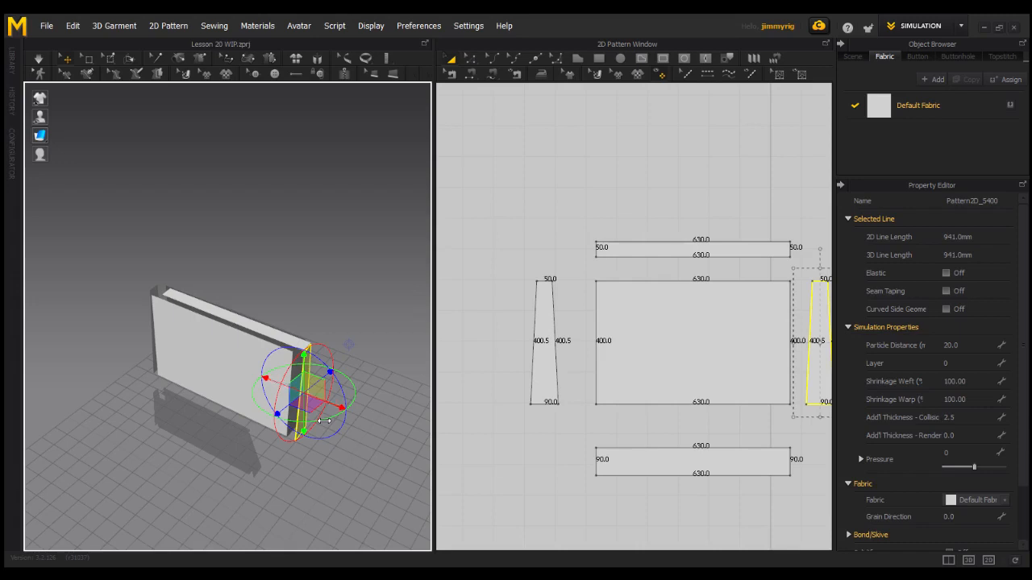
pyautogui.moveTo(324, 421); pyautogui.dragTo(325, 397, button='right')
# - Apply Flip Horizontally to the copied tapered piece at the box's right end
pyautogui.rightClick(325, 395)
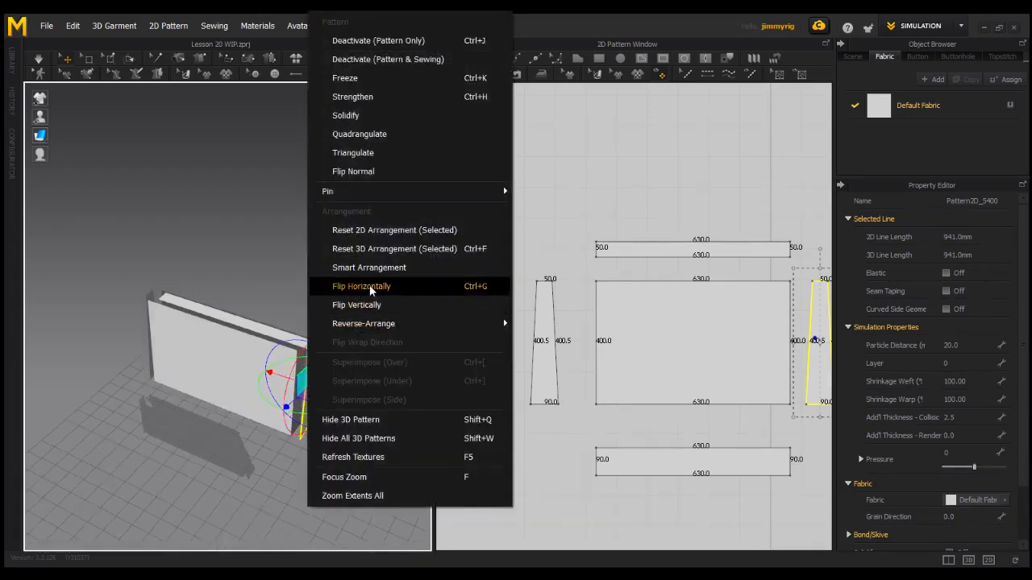
pyautogui.click(244, 280)
pyautogui.moveTo(329, 377)
pyautogui.mouseDown(button='right')
pyautogui.moveTo(301, 364)
pyautogui.moveTo(329, 382)
pyautogui.mouseUp(button='right')
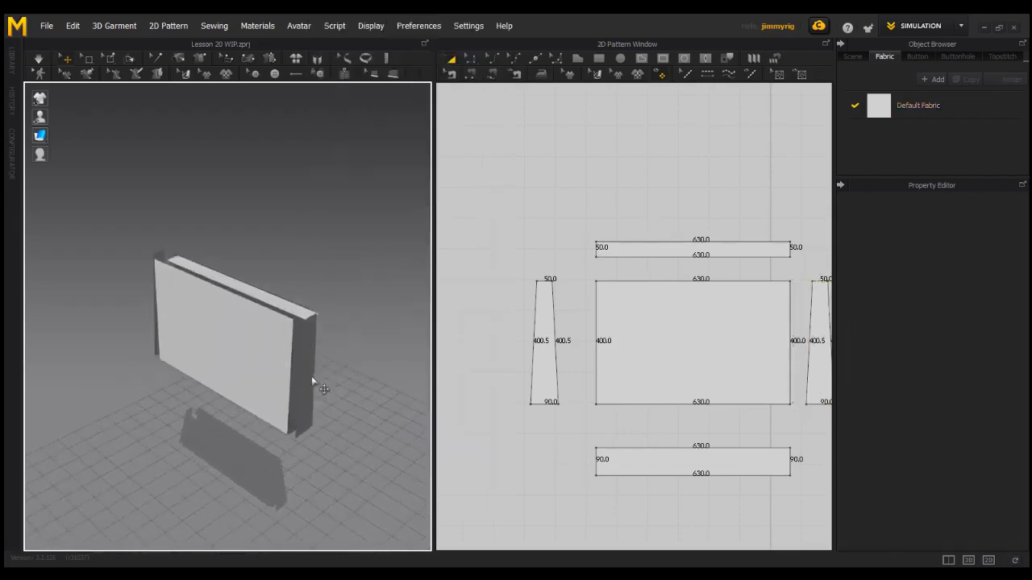
pyautogui.click(314, 380)
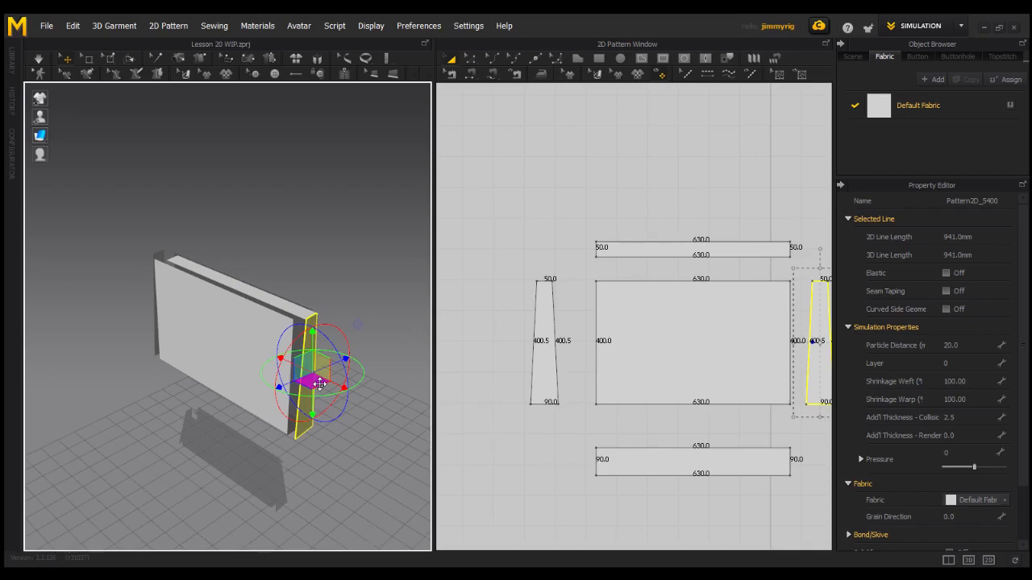
pyautogui.rightClick(320, 384)
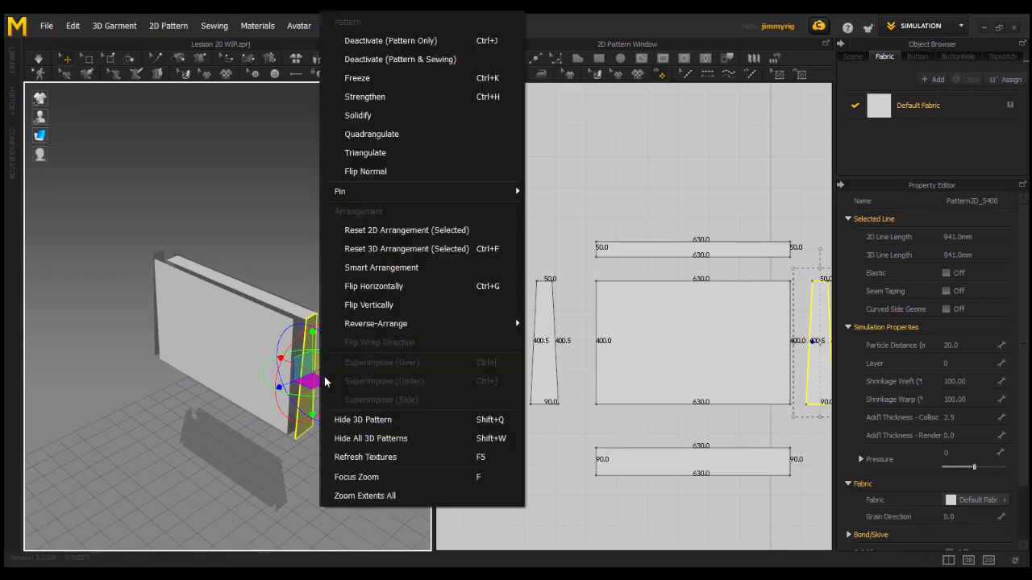
pyautogui.click(374, 288)
pyautogui.moveTo(300, 423); pyautogui.dragTo(328, 403, button='right')
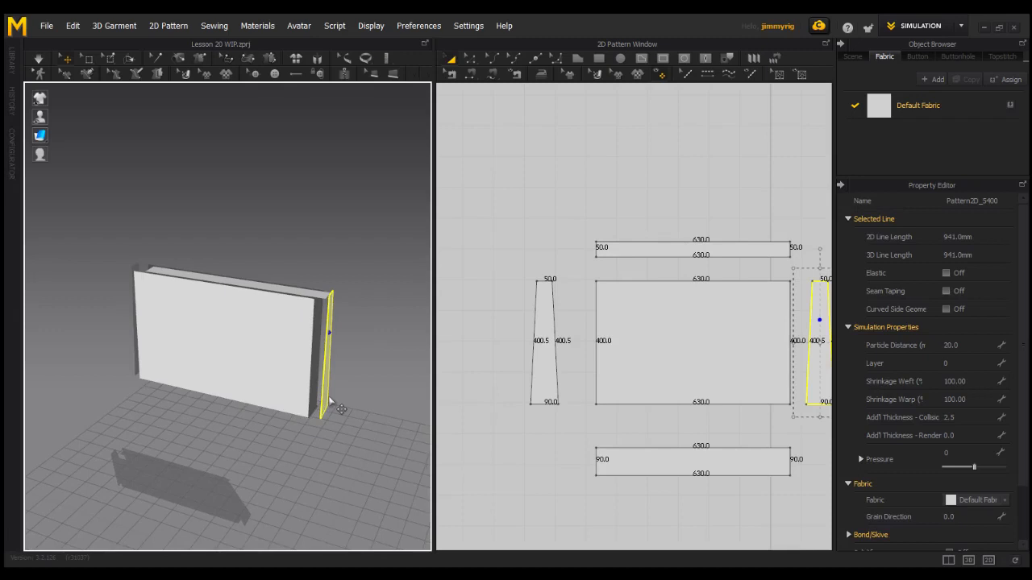